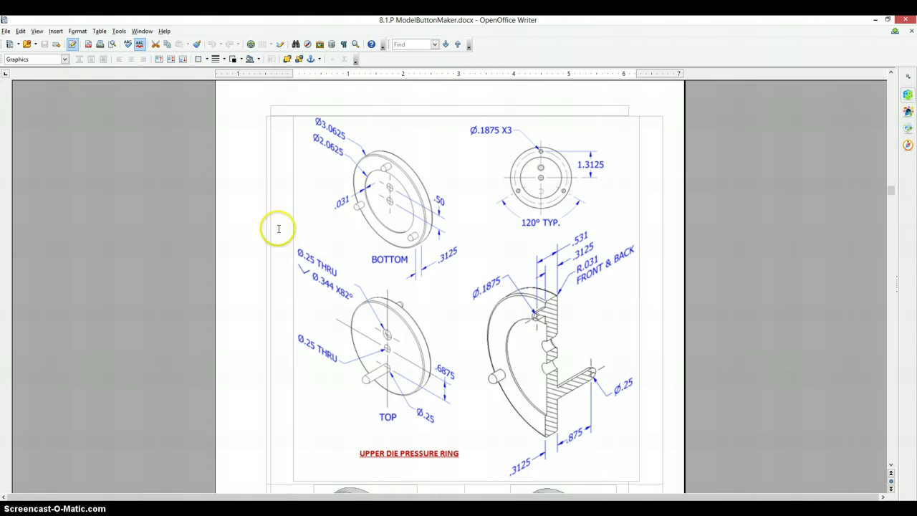
Create a new part and start a 2D sketch on the front origin plane.
{"action": "key", "text": "alt+Tab"}
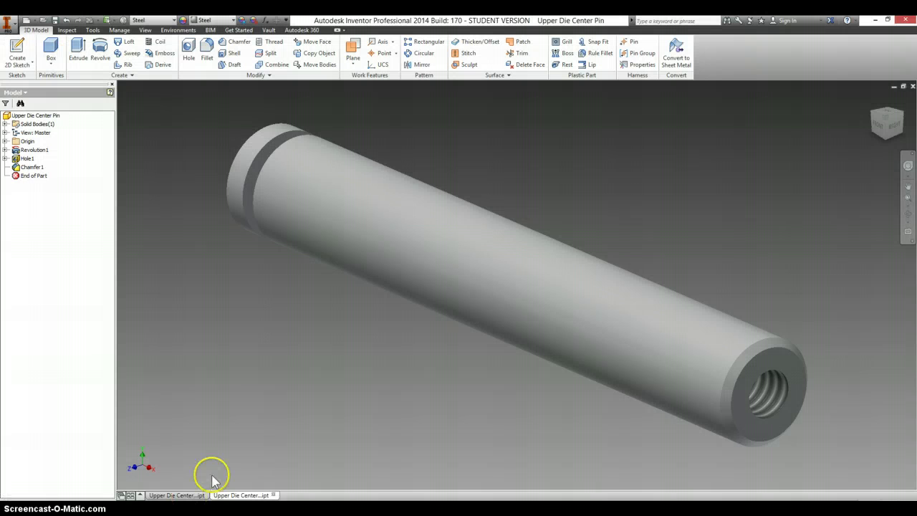
{"action": "left_click", "coordinate": [34, 20]}
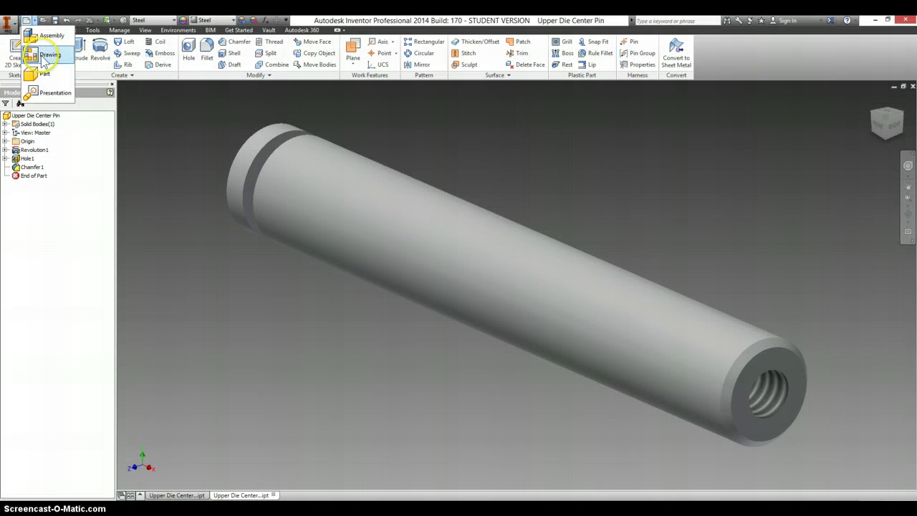
{"action": "left_click", "coordinate": [41, 59]}
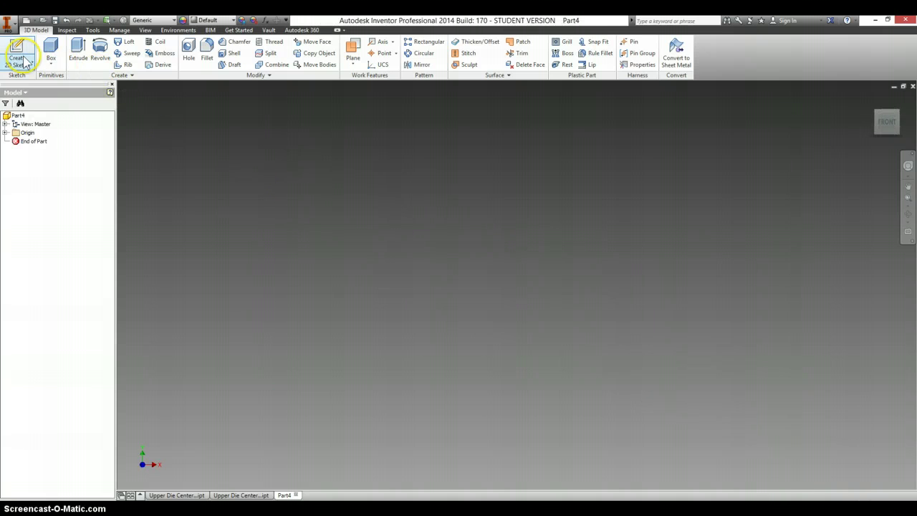
{"action": "left_click", "coordinate": [17, 53]}
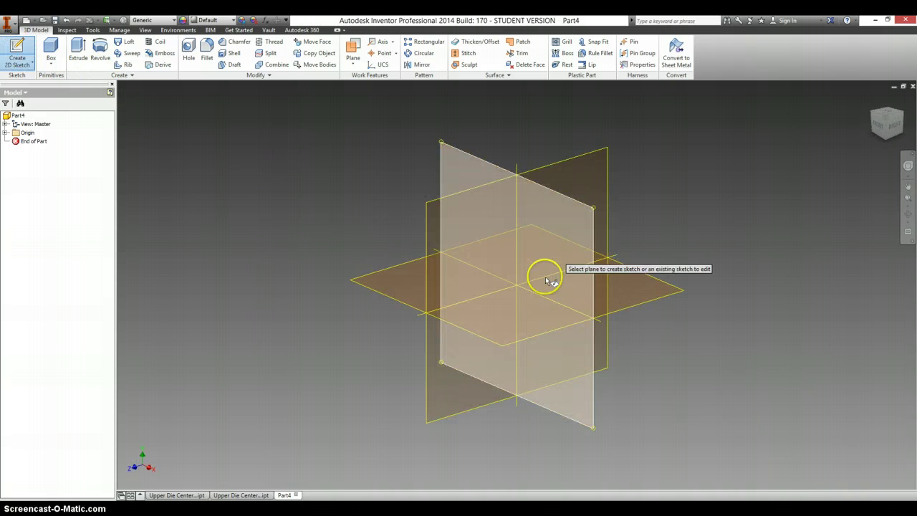
{"action": "left_click", "coordinate": [538, 230]}
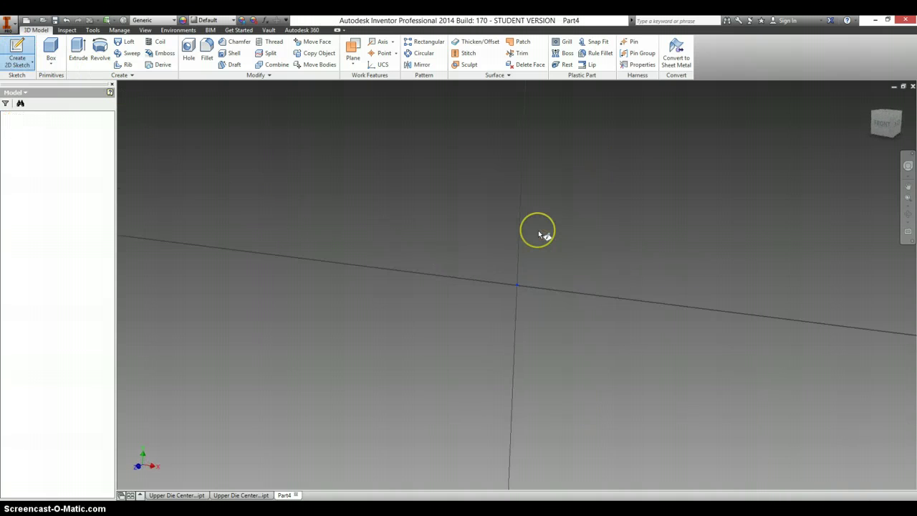
Draw a 3.0625-diameter circle centred on the sketch origin.
{"action": "key", "text": "c"}
{"action": "left_click", "coordinate": [517, 284]}
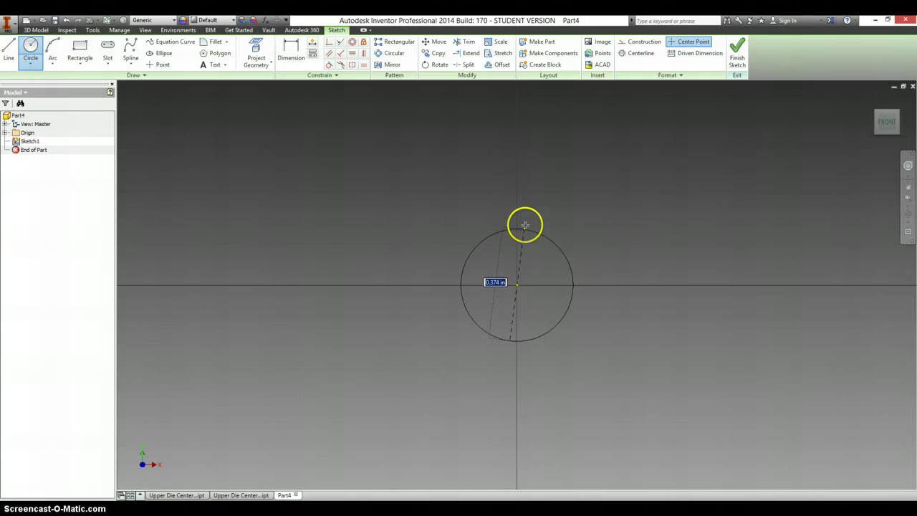
{"action": "key", "text": "alt+Tab"}
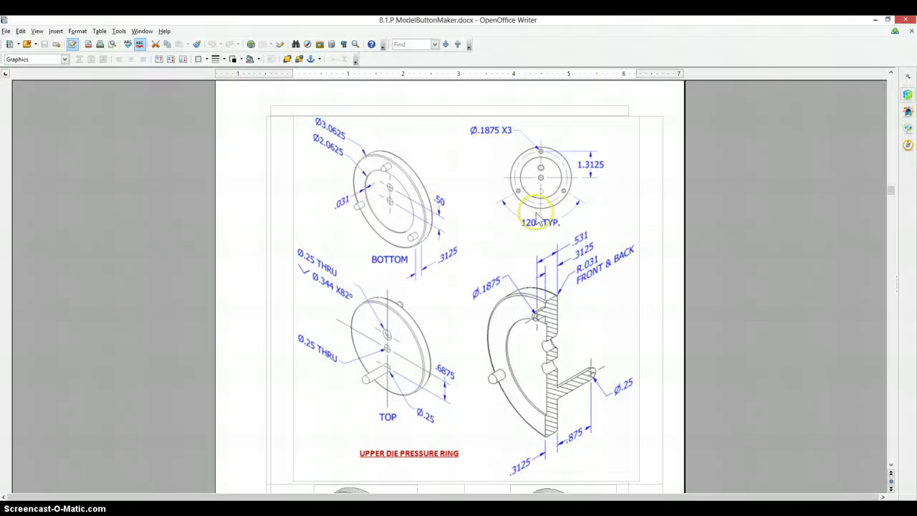
{"action": "key", "text": "alt+Tab"}
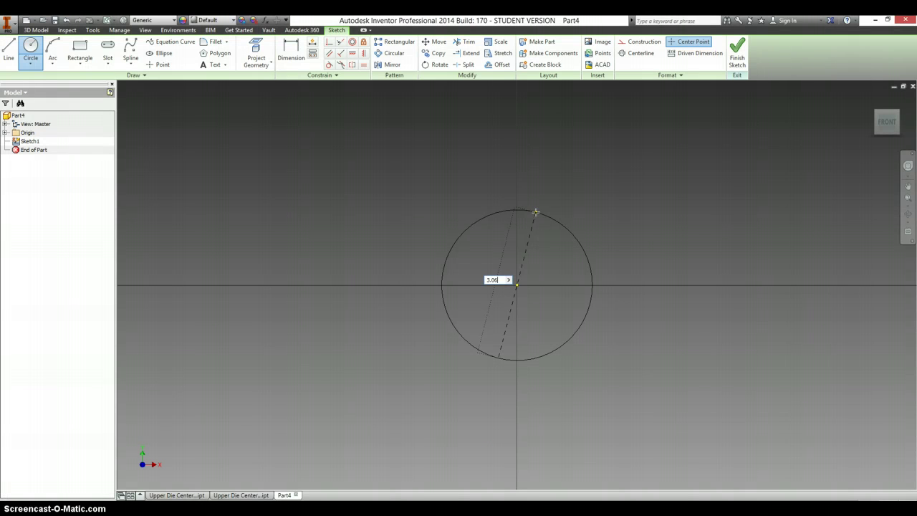
{"action": "key", "text": "Return"}
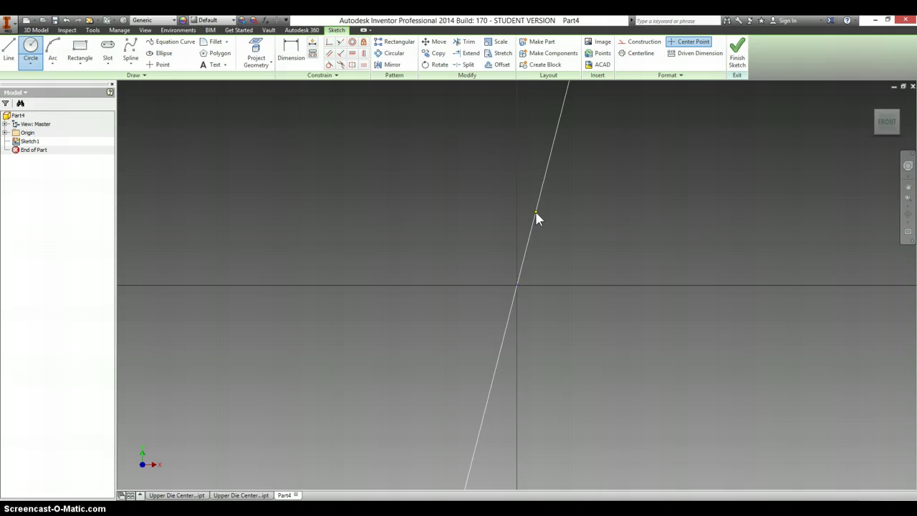
{"action": "left_click", "coordinate": [608, 191]}
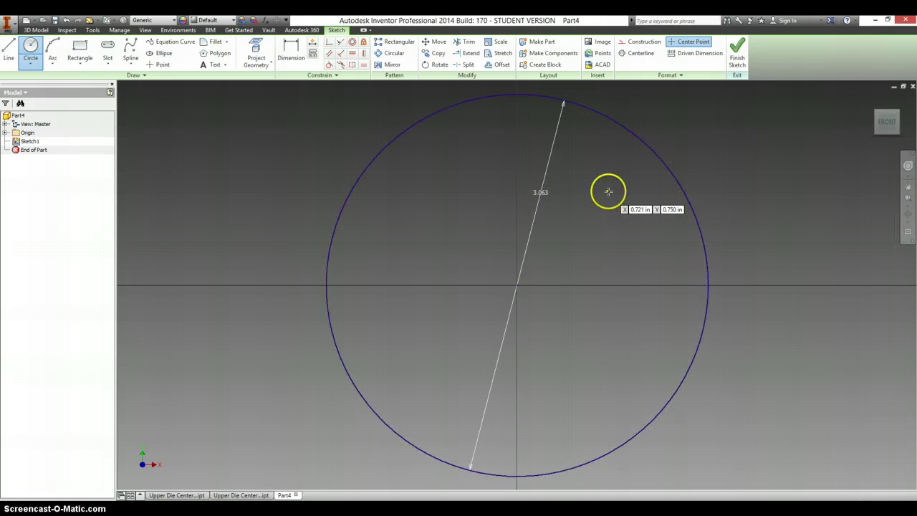
Extrude the 3.063 circle 0.3125 thick into a solid disc and fit it in the home view.
{"action": "key", "text": "e"}
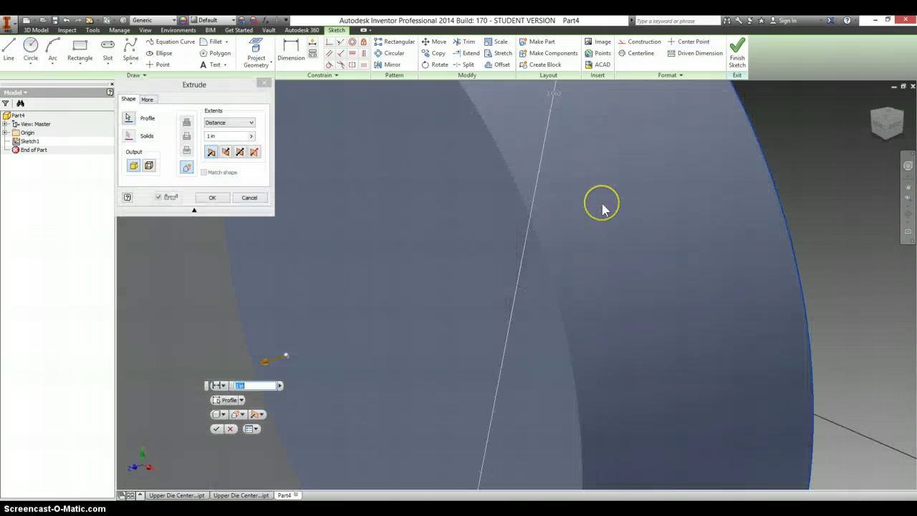
{"action": "key", "text": "alt+Tab"}
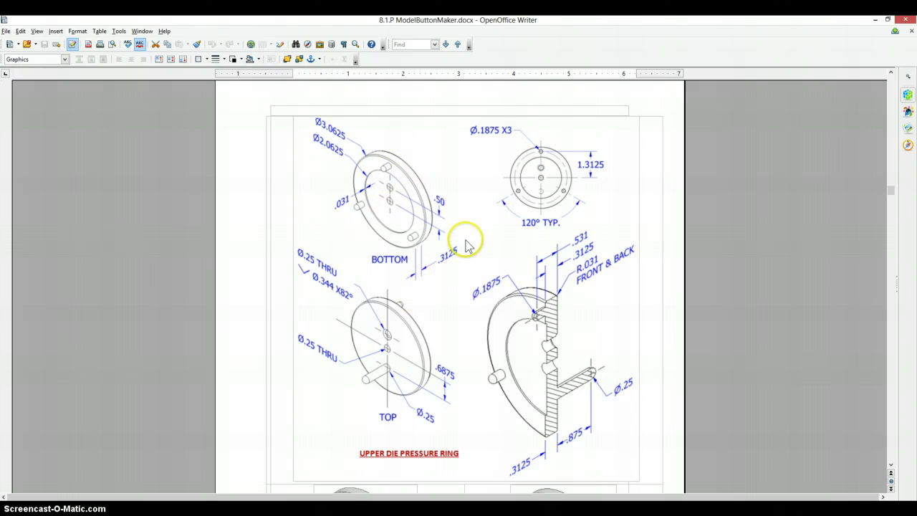
{"action": "key", "text": "alt+Tab"}
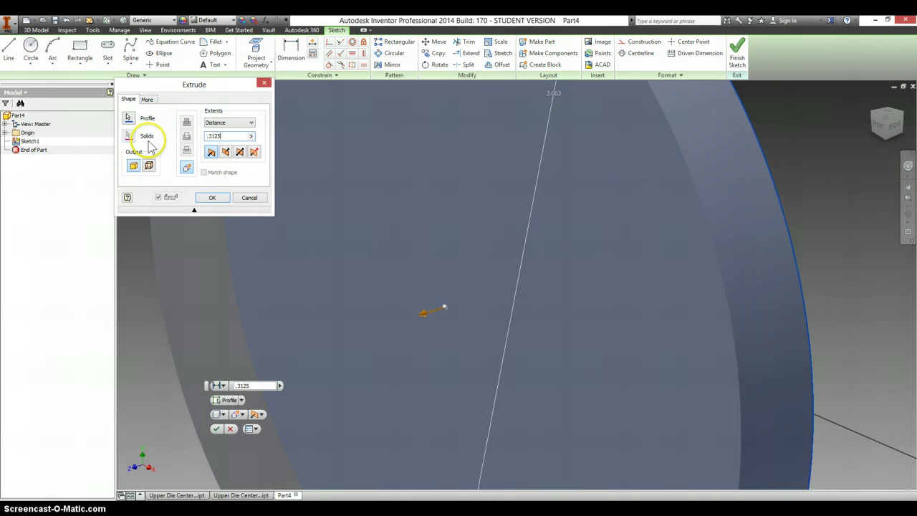
{"action": "key", "text": "Return"}
{"action": "key", "text": "F6"}
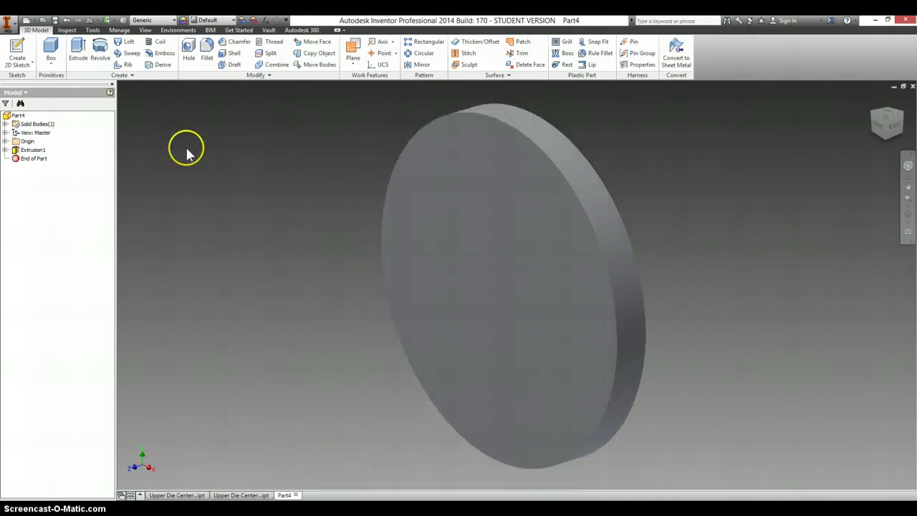
On the disc's front face, sketch a 2.0625-diameter circle centred on the origin.
{"action": "right_click", "coordinate": [473, 258]}
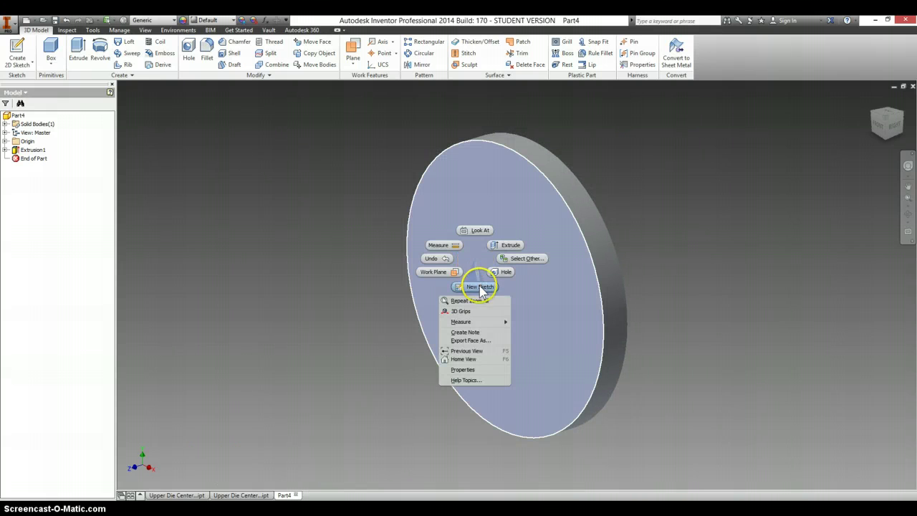
{"action": "left_click", "coordinate": [480, 288]}
{"action": "key", "text": "alt+Tab"}
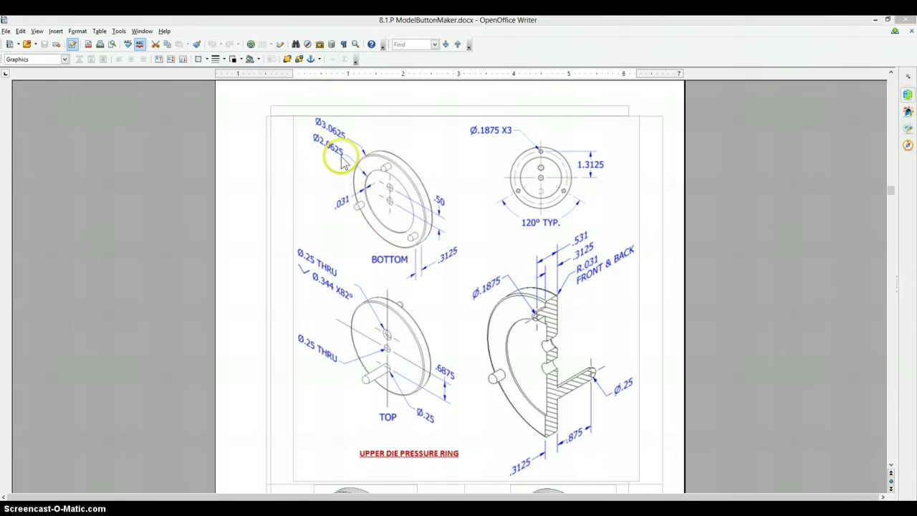
{"action": "key", "text": "alt+Tab"}
{"action": "key", "text": "c"}
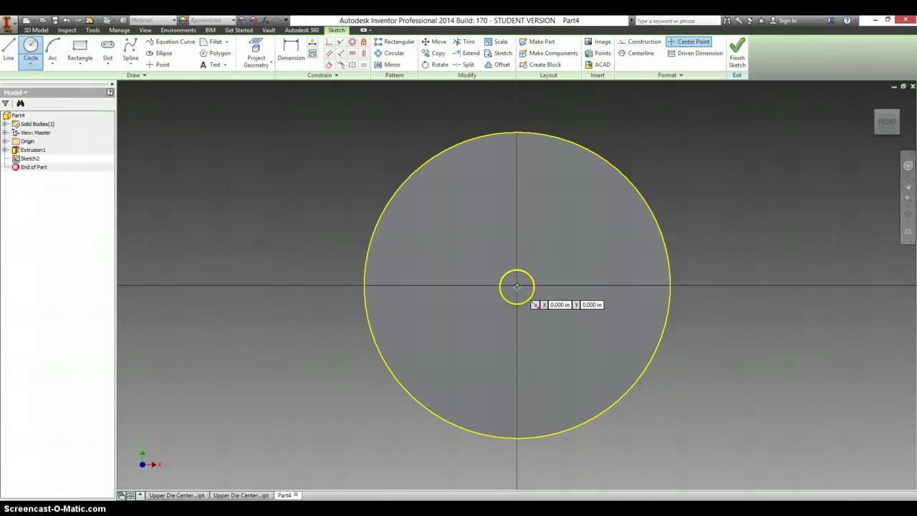
{"action": "left_click", "coordinate": [517, 286]}
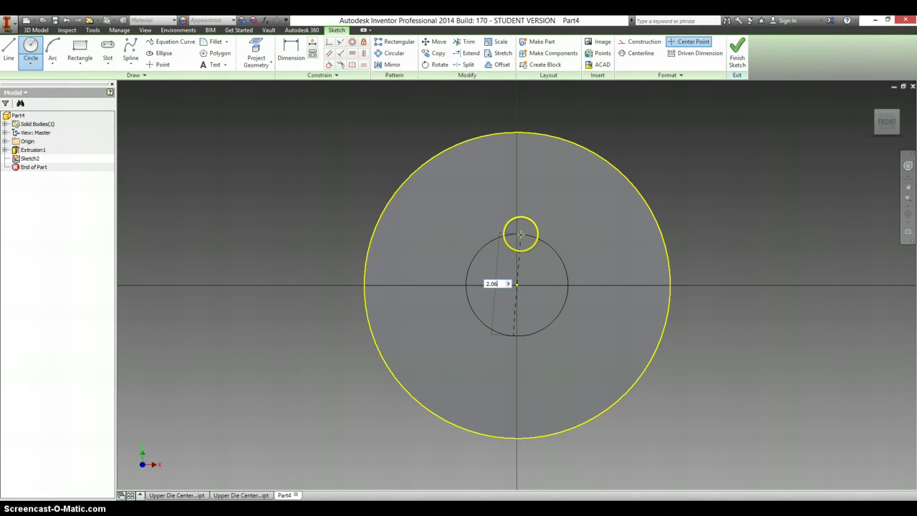
{"action": "key", "text": "Return"}
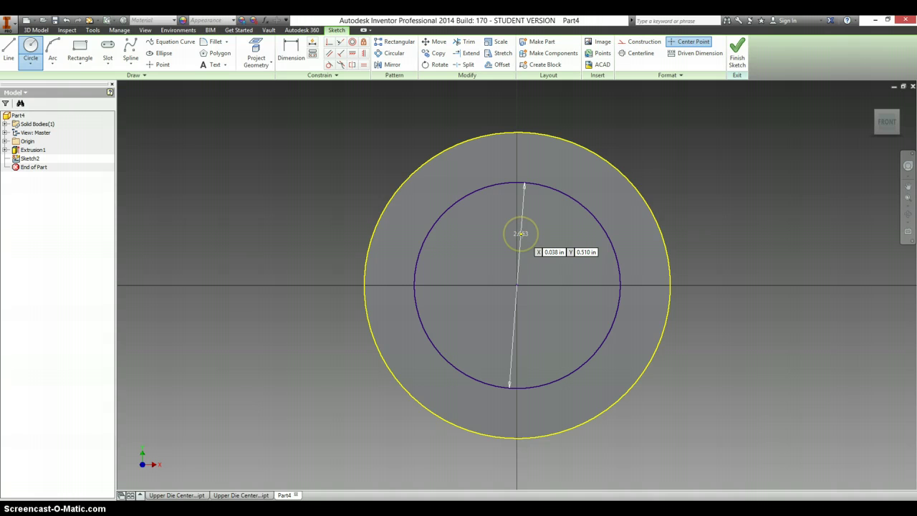
Cut the inner circle 0.3125 deep, reversed into the disc.
{"action": "key", "text": "e"}
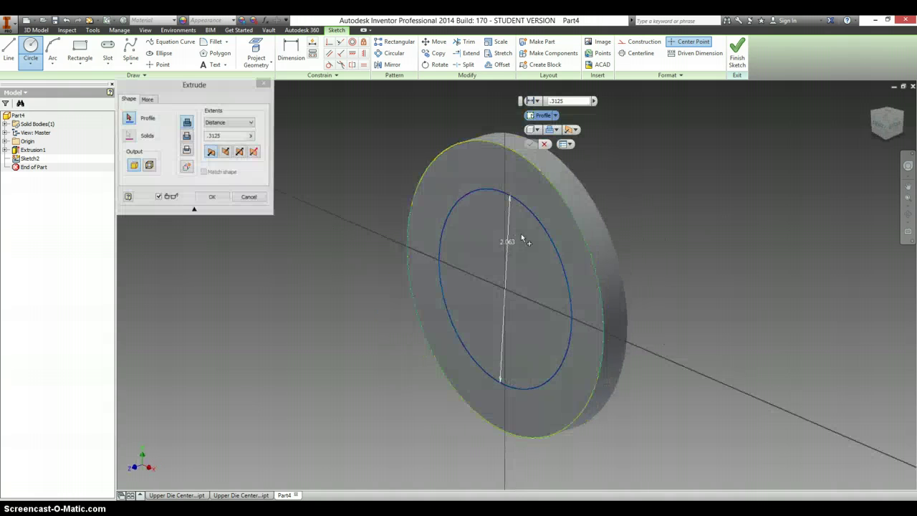
{"action": "left_click", "coordinate": [527, 256]}
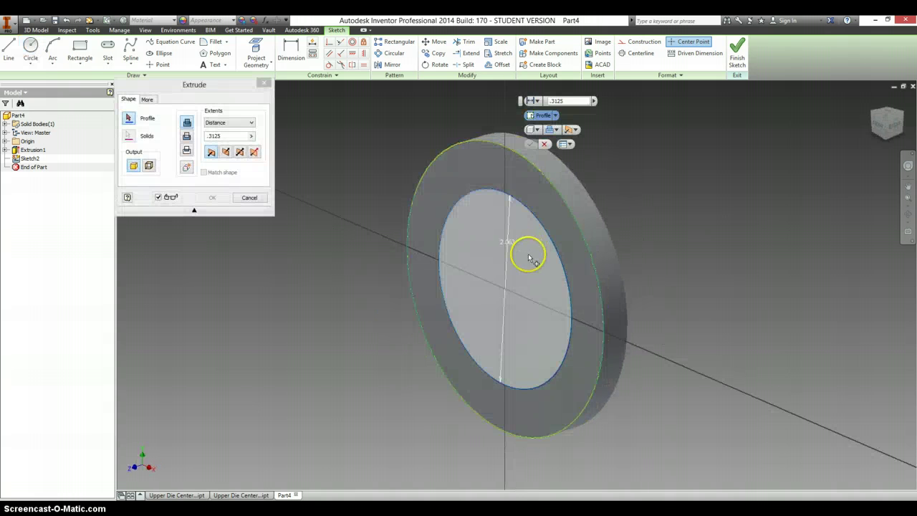
{"action": "left_click", "coordinate": [187, 135]}
{"action": "key", "text": "alt+Tab"}
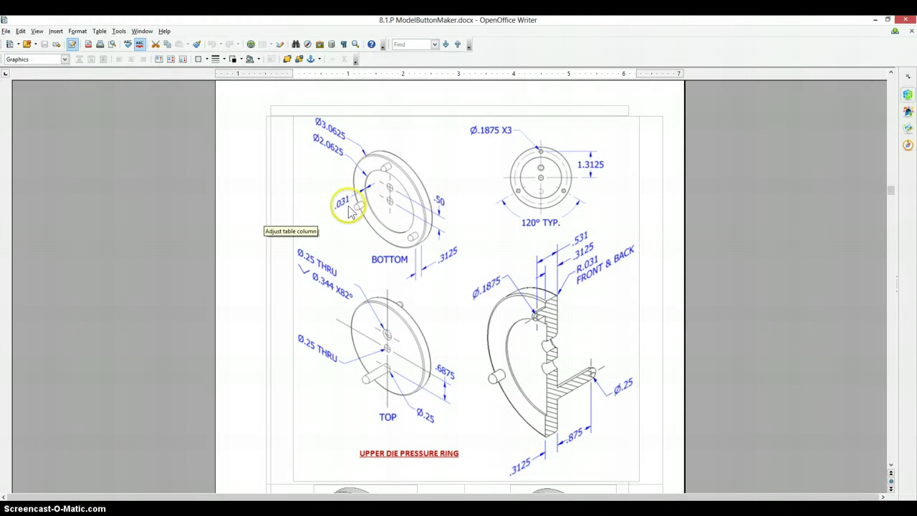
{"action": "key", "text": "alt+Tab"}
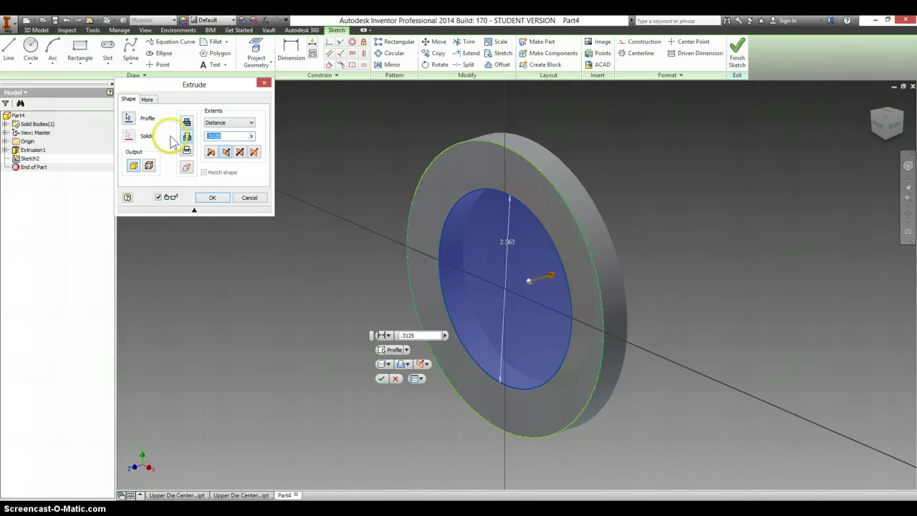
{"action": "key", "text": "Return"}
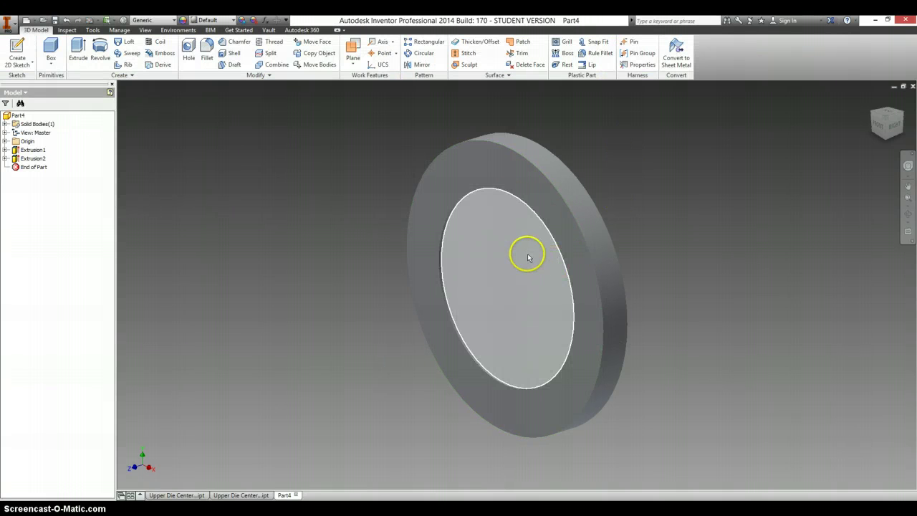
{"action": "key", "text": "alt+Tab"}
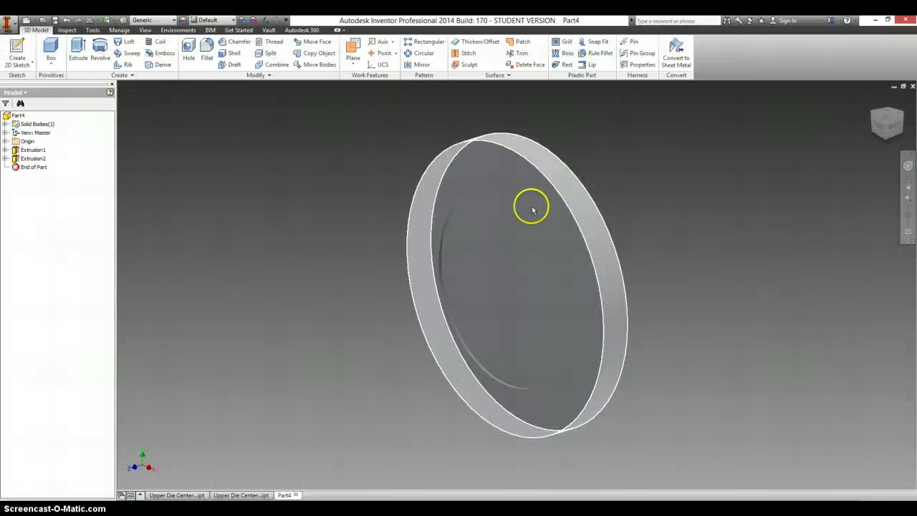
On the ring face, sketch a 0.1875-diameter circle near the top.
{"action": "right_click", "coordinate": [497, 174]}
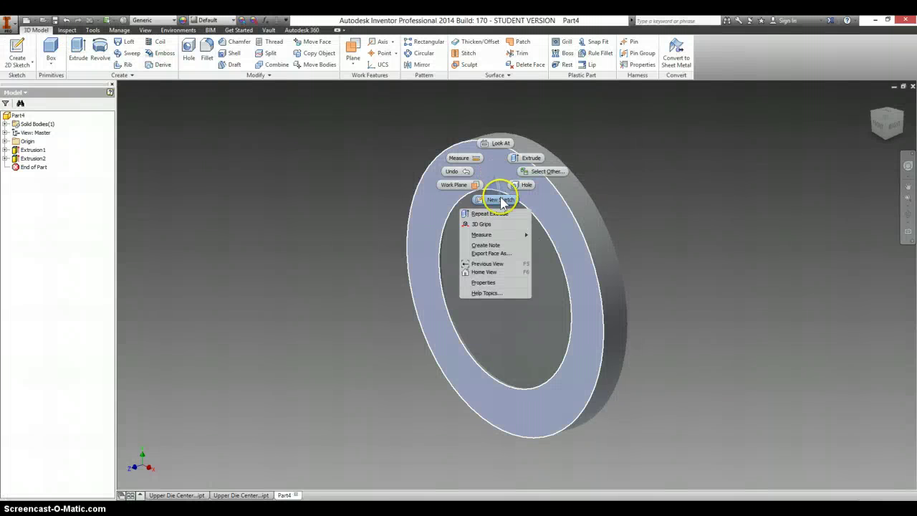
{"action": "left_click", "coordinate": [494, 200]}
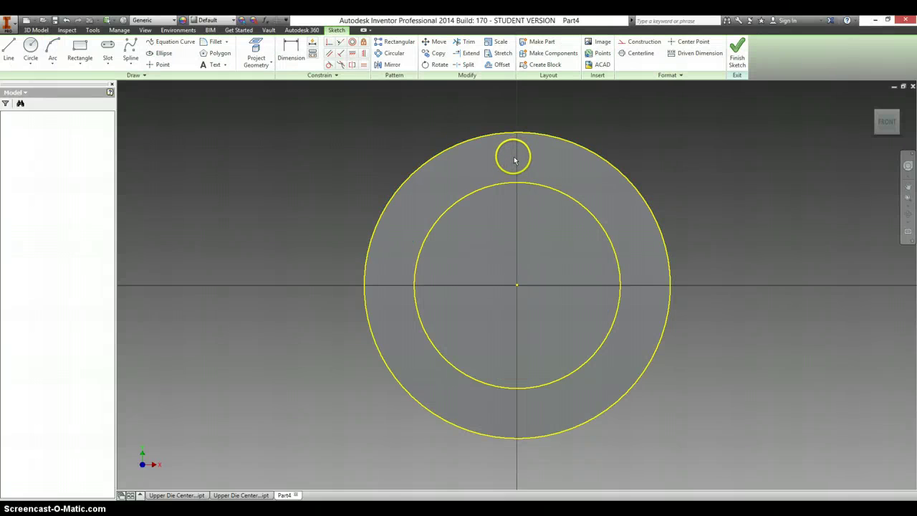
{"action": "key", "text": "c"}
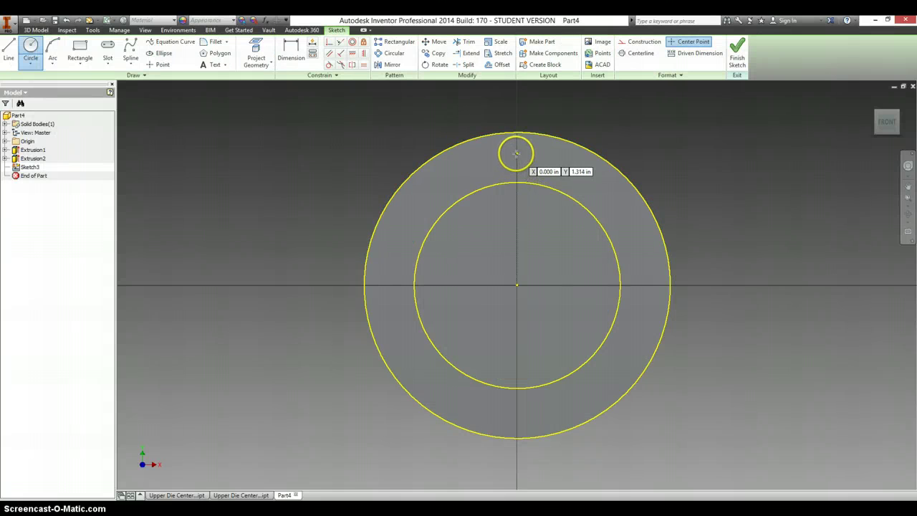
{"action": "left_click", "coordinate": [516, 153]}
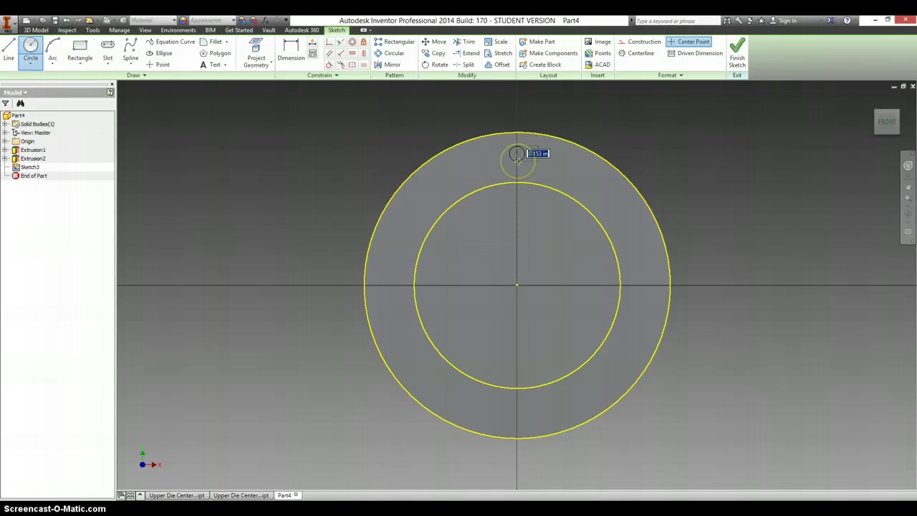
{"action": "key", "text": "alt+Tab"}
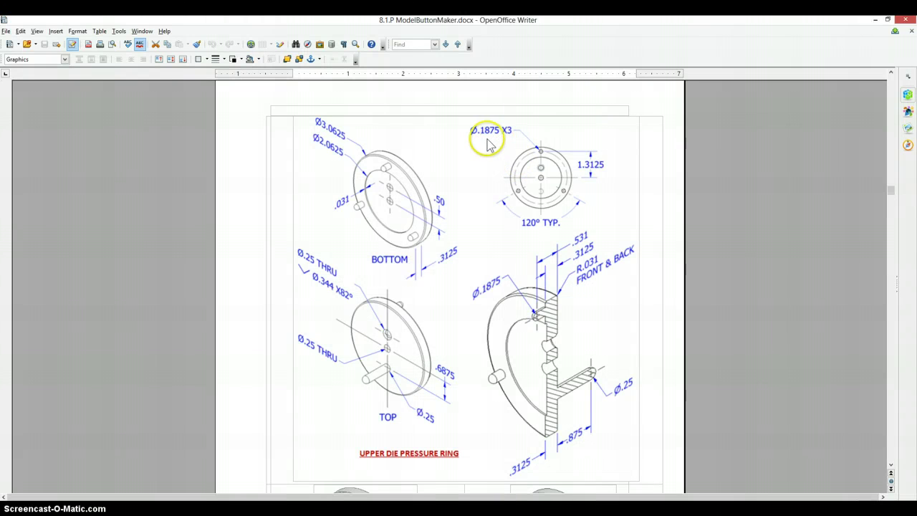
{"action": "key", "text": "alt+Tab"}
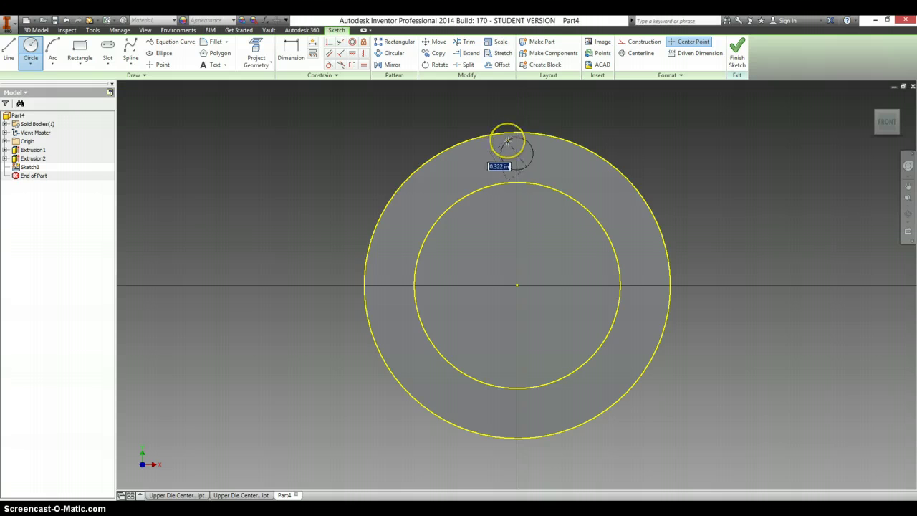
{"action": "type", "text": "."}
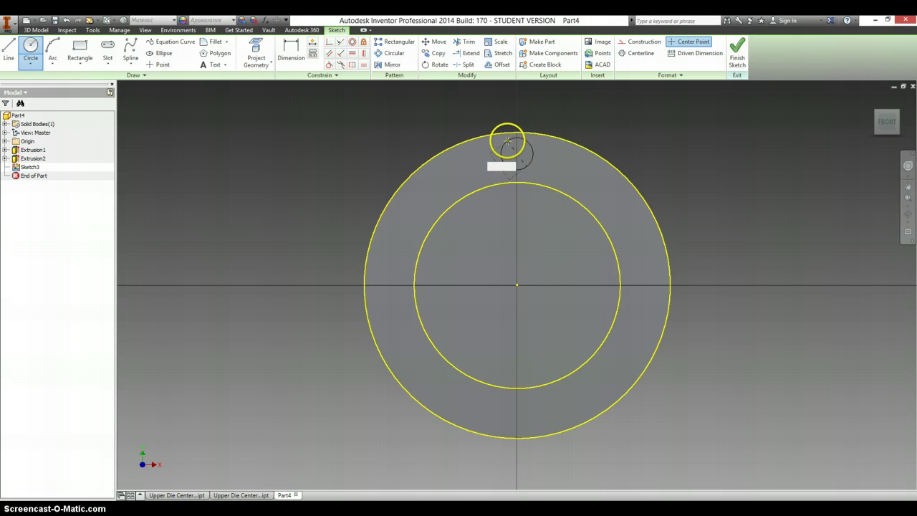
{"action": "type", "text": "1875"}
{"action": "key", "text": "Return"}
{"action": "left_click", "coordinate": [518, 153]}
Dimension the small circle 1.3125 vertically from the ring centre.
{"action": "key", "text": "d"}
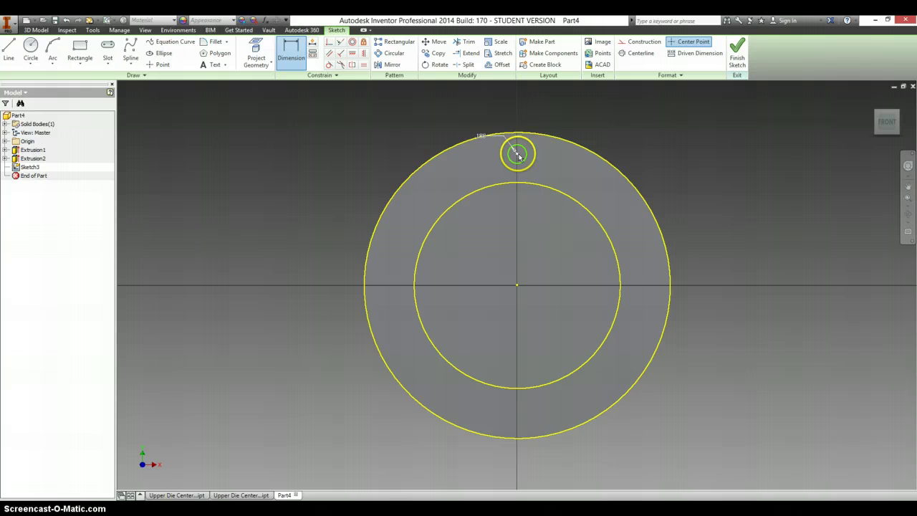
{"action": "left_click_drag", "start_coordinate": [517, 157], "coordinate": [520, 284]}
{"action": "left_click", "coordinate": [519, 286]}
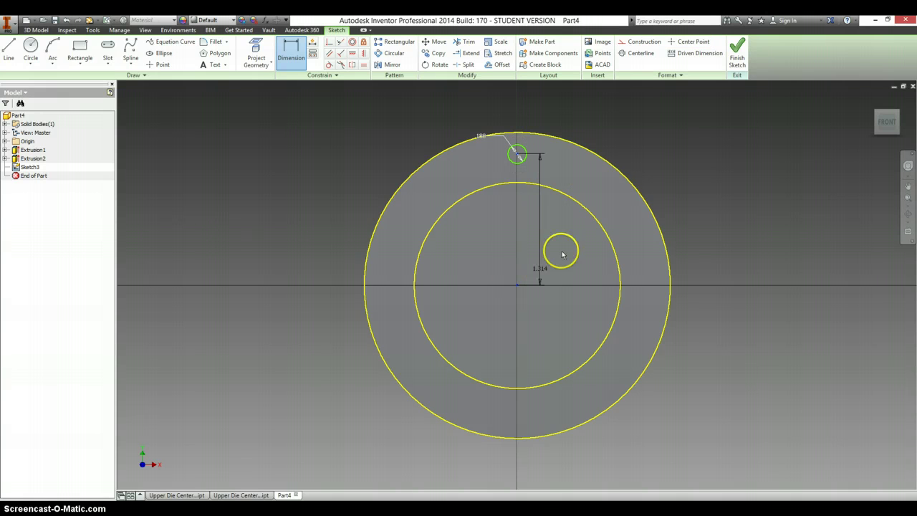
{"action": "left_click", "coordinate": [682, 221]}
{"action": "key", "text": "alt+Tab"}
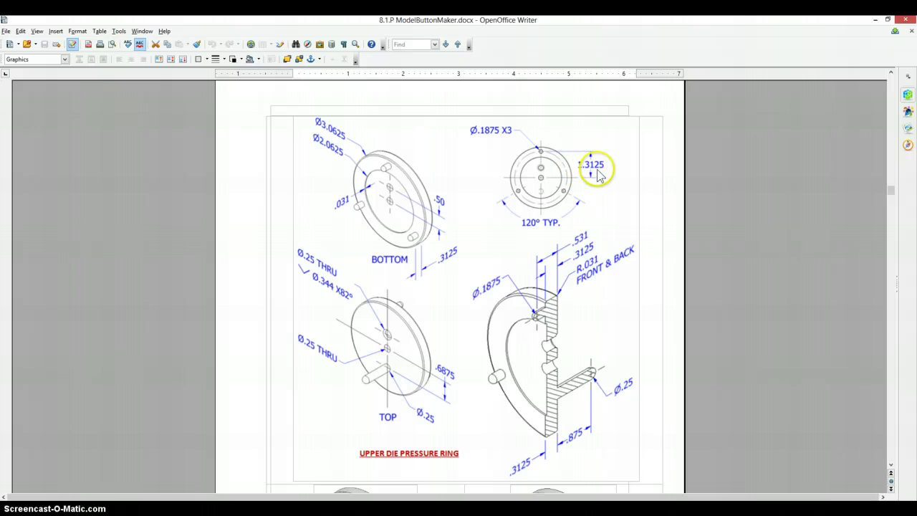
{"action": "key", "text": "alt+Tab"}
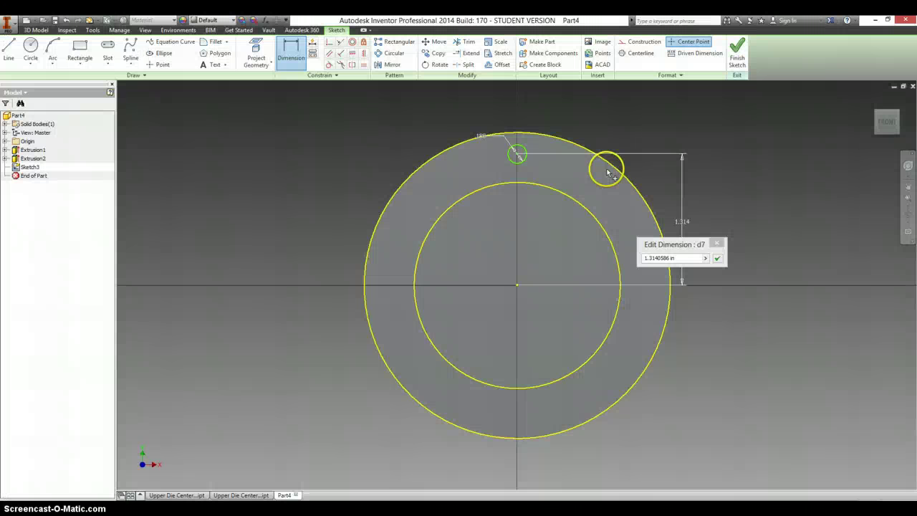
{"action": "left_click", "coordinate": [659, 258]}
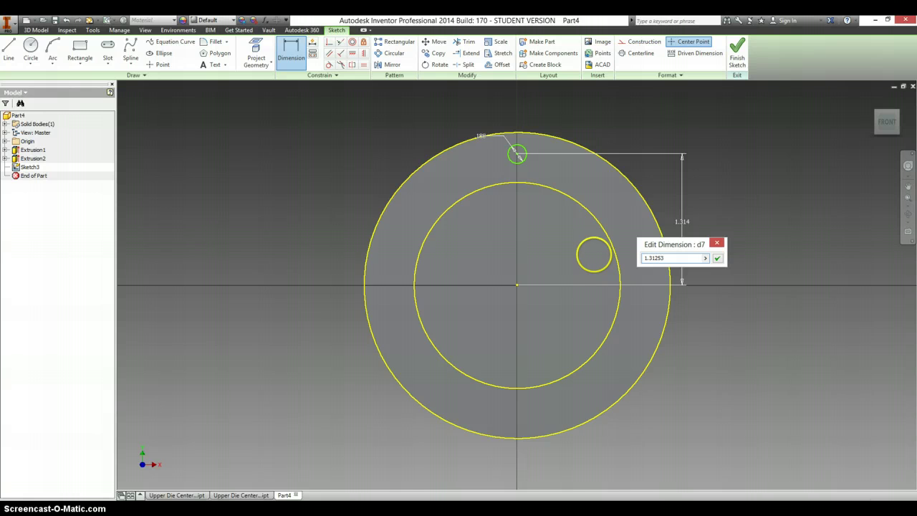
{"action": "key", "text": "Return"}
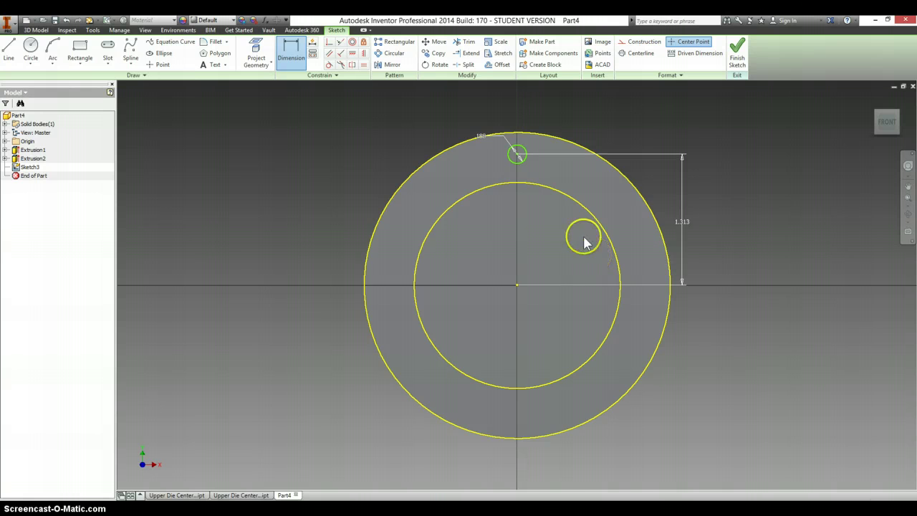
Extrude the 0.1875 circle a distance of .531-.3125 into a short pin off the disc face.
{"action": "key", "text": "e"}
{"action": "left_click", "coordinate": [512, 174]}
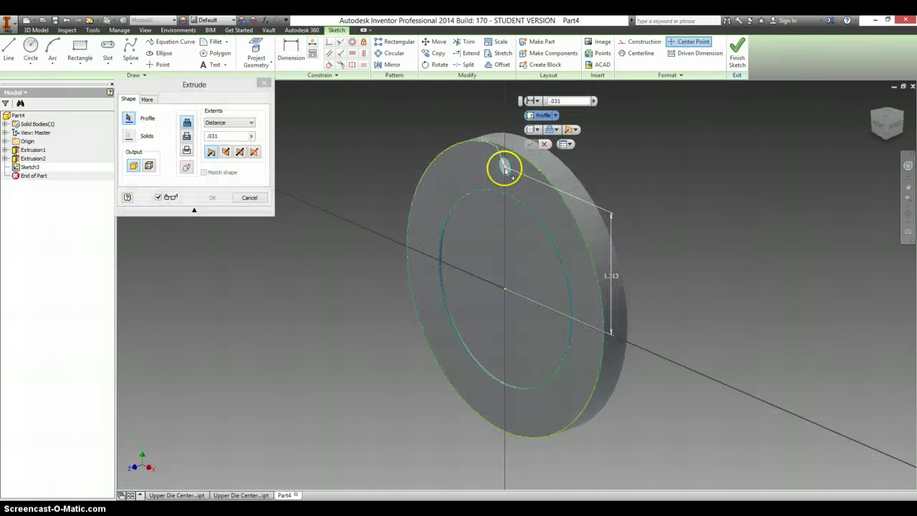
{"action": "key", "text": "alt+Tab"}
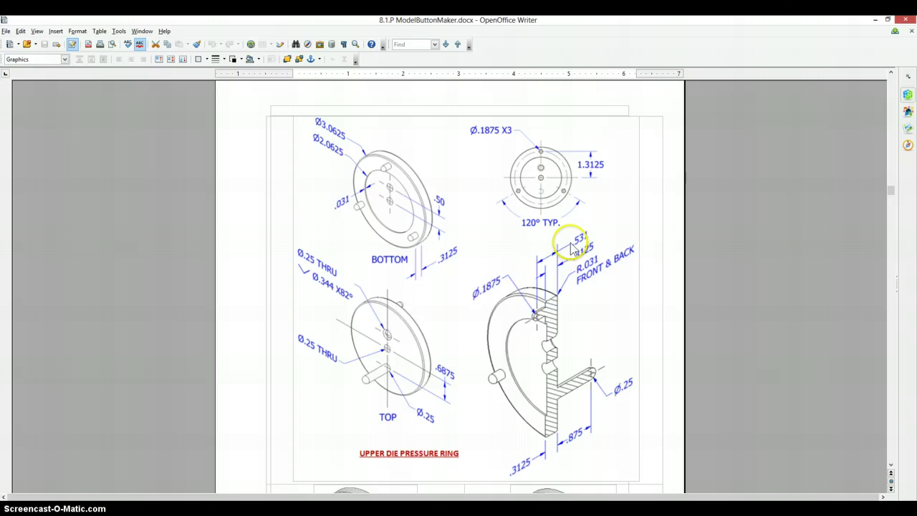
{"action": "key", "text": "alt+Tab"}
{"action": "left_click", "coordinate": [509, 236]}
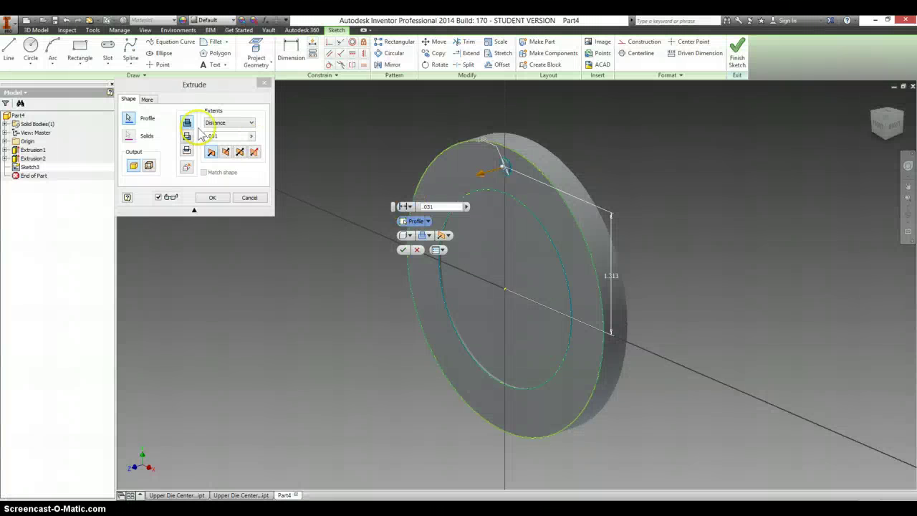
{"action": "double_click", "coordinate": [226, 135]}
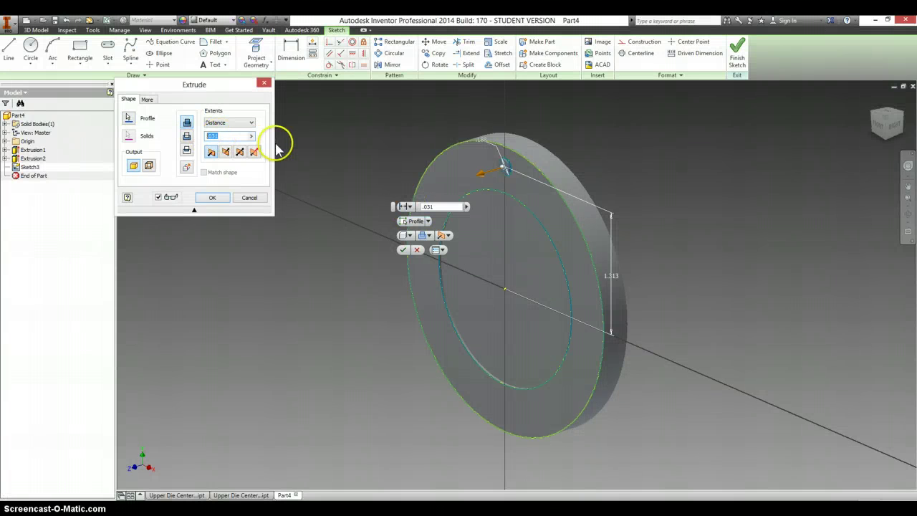
{"action": "type", "text": ".531"}
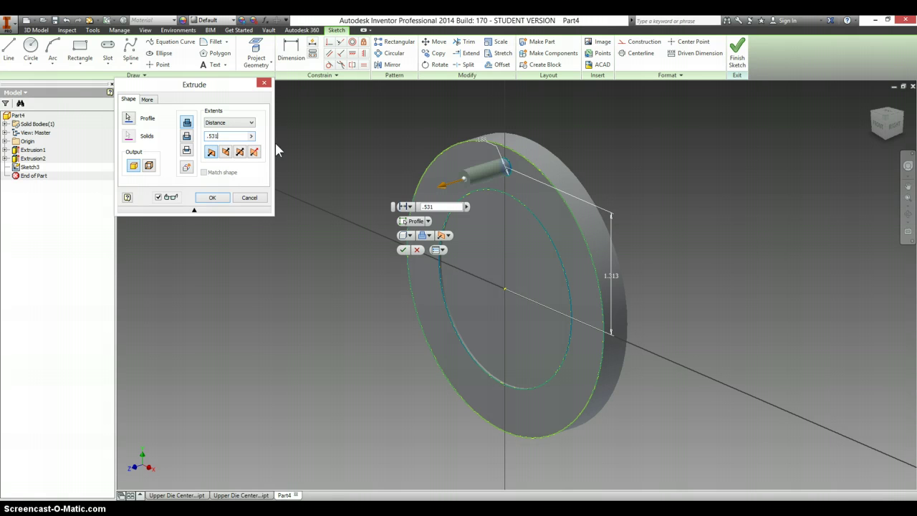
{"action": "type", "text": "-"}
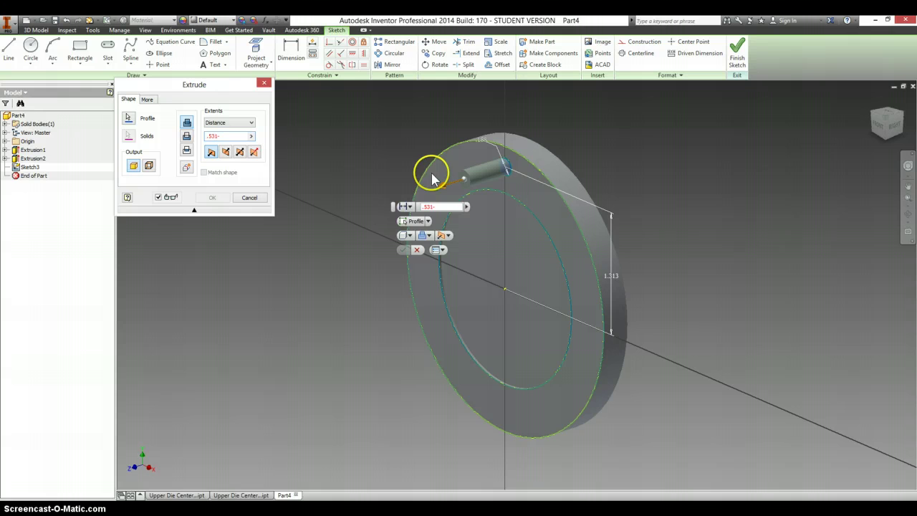
{"action": "key", "text": "alt+Tab"}
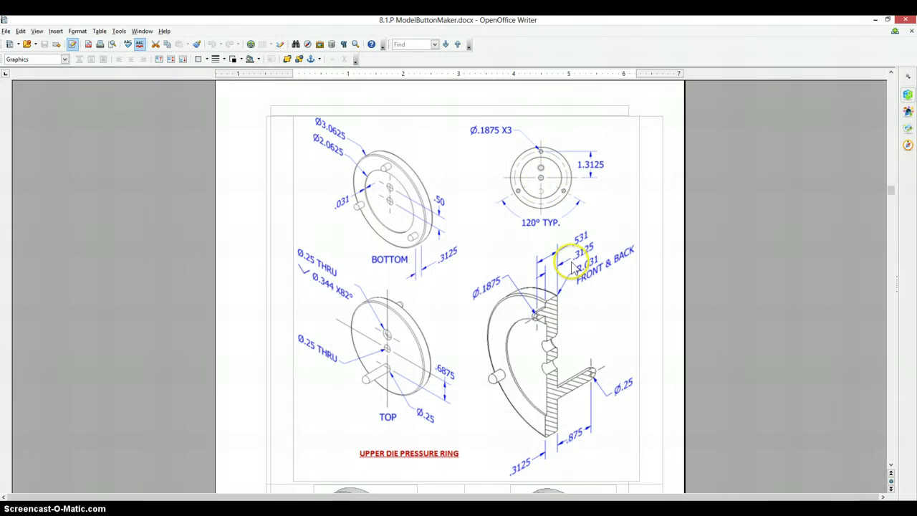
{"action": "key", "text": "alt+Tab"}
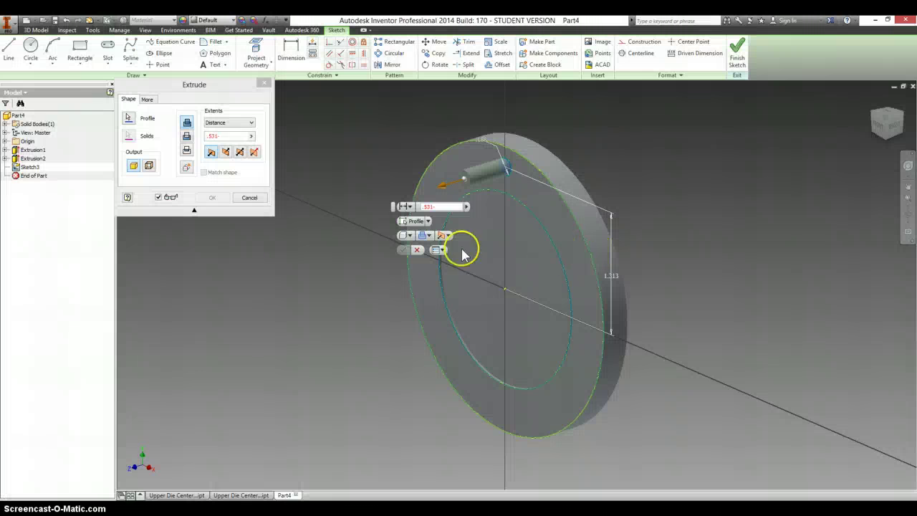
{"action": "left_click", "coordinate": [241, 141]}
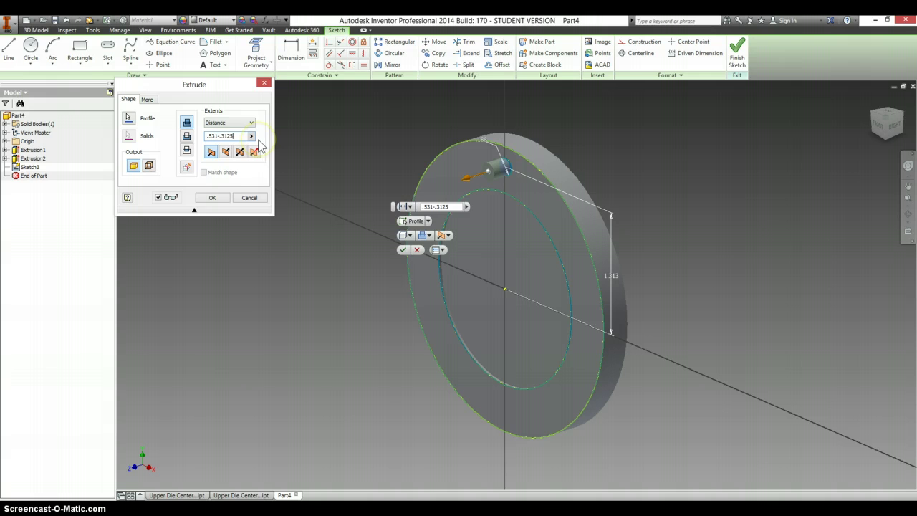
{"action": "key", "text": "Return"}
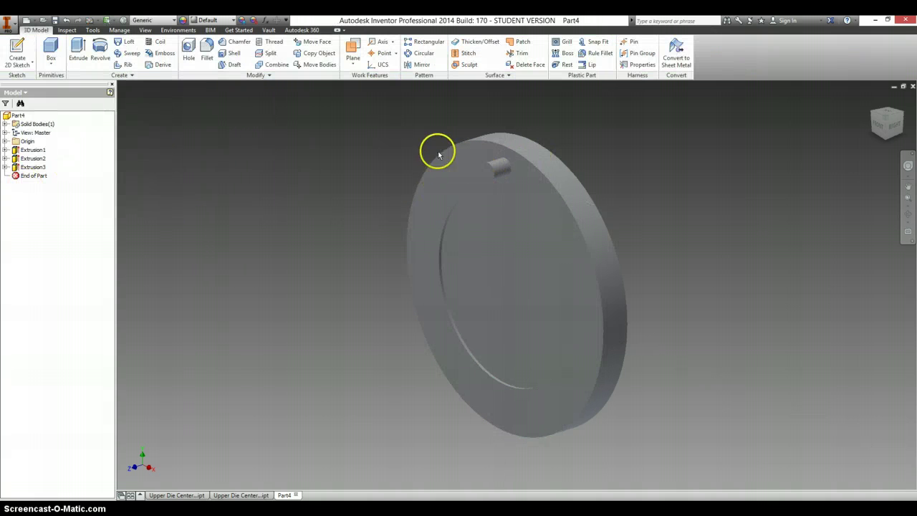
Start Sketch4 on the YZ origin plane and apply Slice Graphics to expose the cross-section.
{"action": "left_click", "coordinate": [5, 141]}
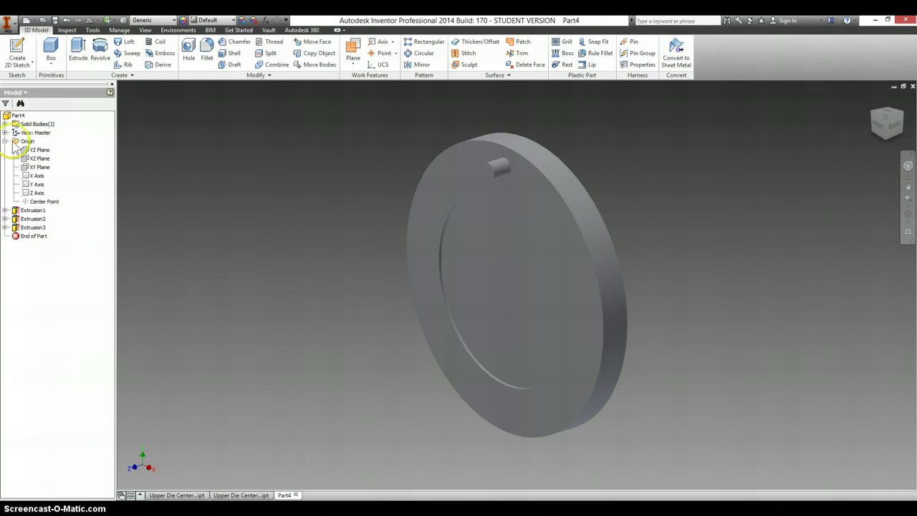
{"action": "left_click", "coordinate": [39, 152]}
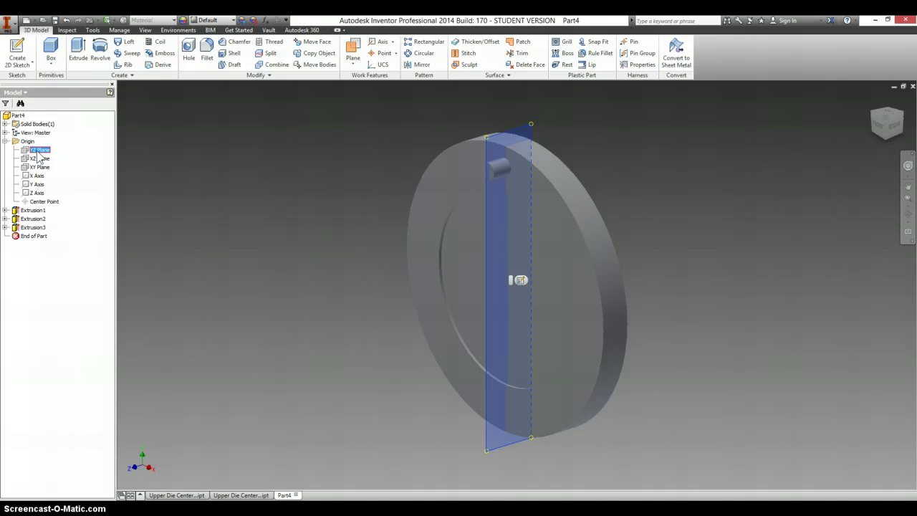
{"action": "right_click", "coordinate": [39, 154]}
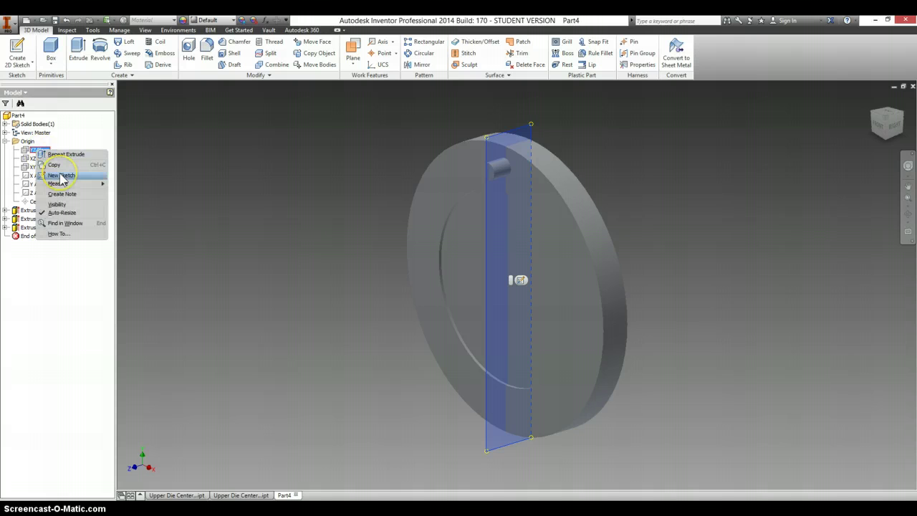
{"action": "left_click", "coordinate": [61, 179]}
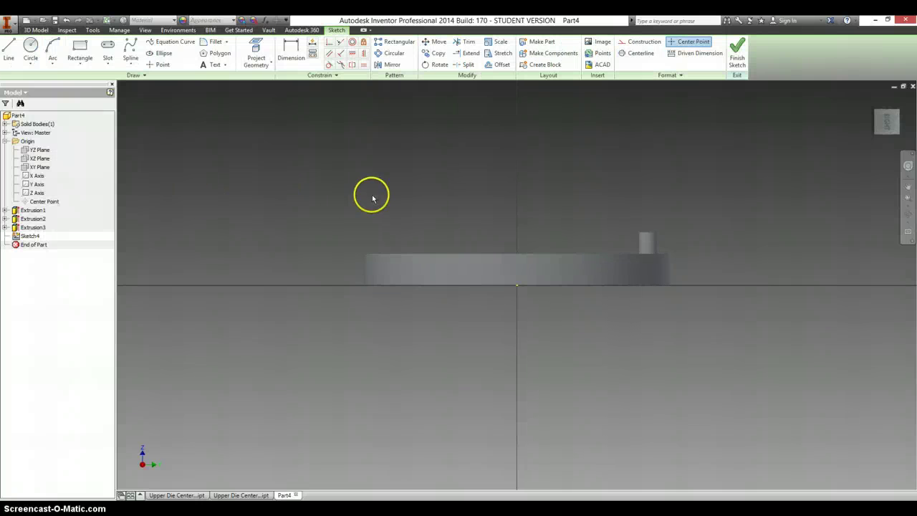
{"action": "right_click", "coordinate": [551, 189]}
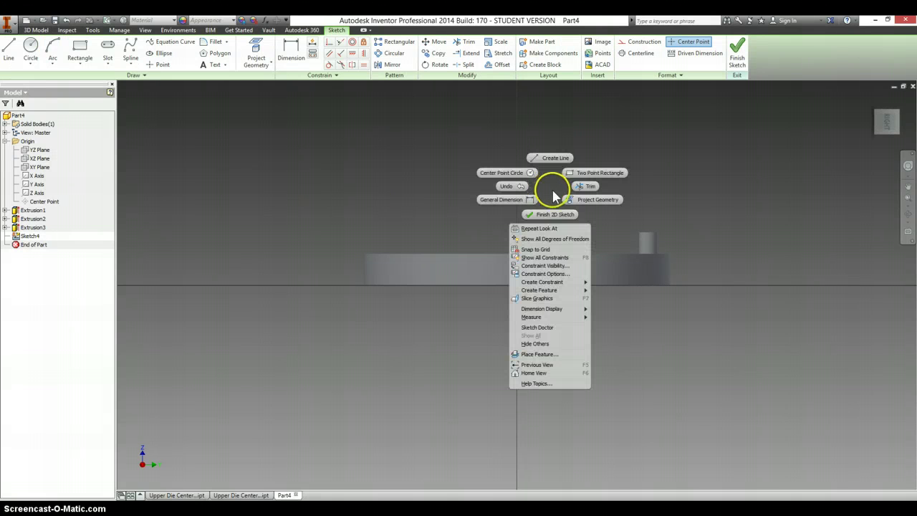
{"action": "left_click", "coordinate": [577, 300]}
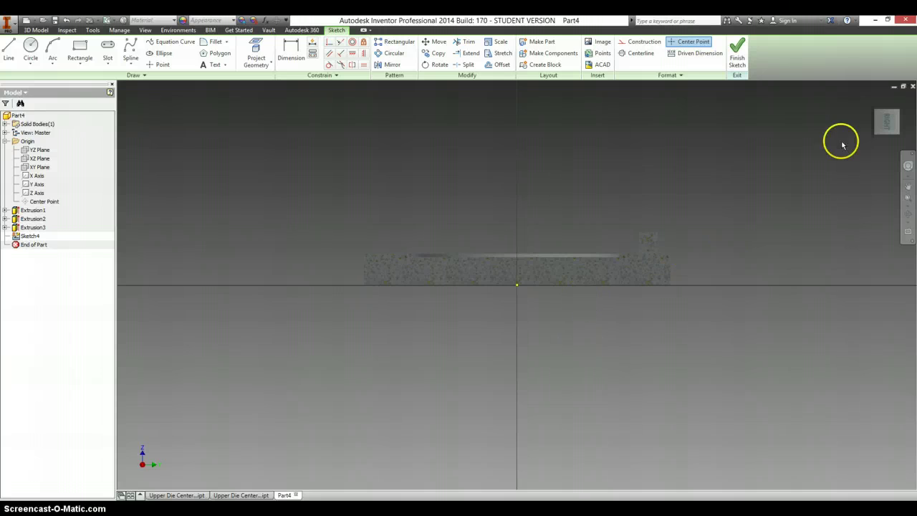
{"action": "mouse_move", "coordinate": [907, 104]}
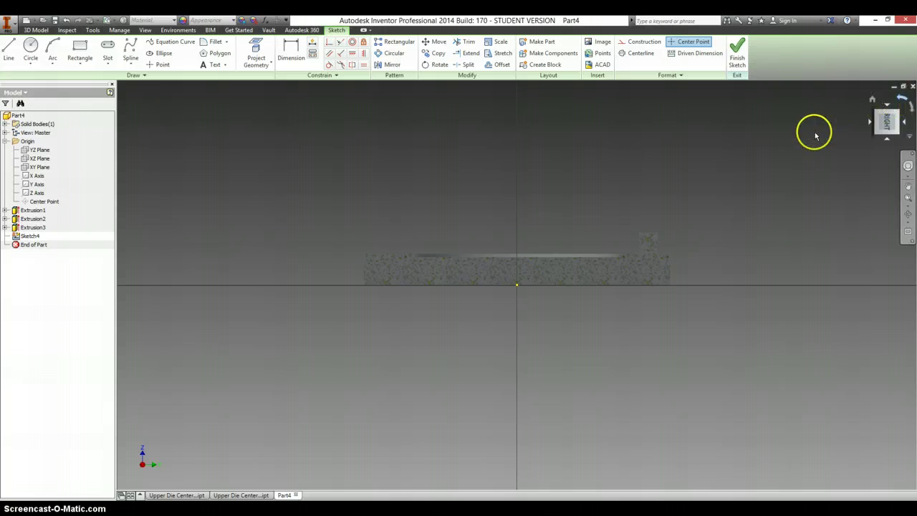
Project the sliced model edges into the sketch and draw a circle centred on the projected edge.
{"action": "left_click", "coordinate": [901, 98]}
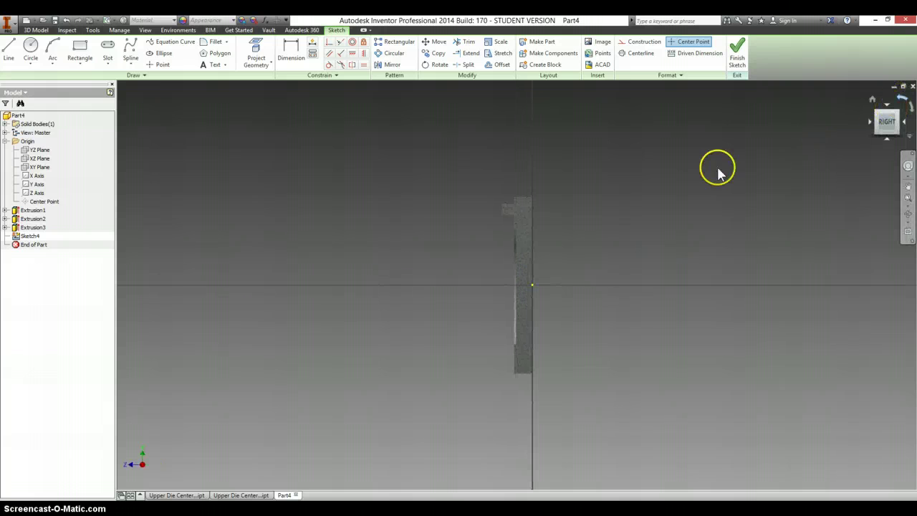
{"action": "left_click", "coordinate": [261, 65]}
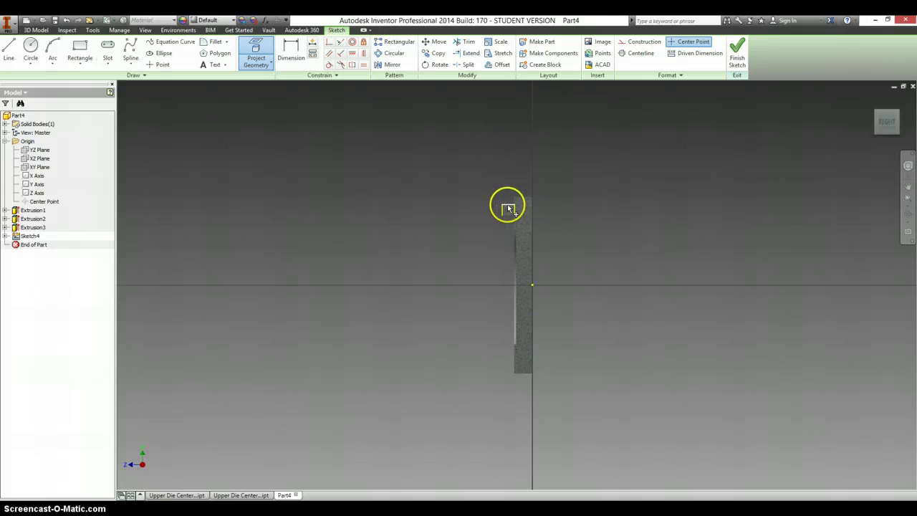
{"action": "scroll", "coordinate": [503, 209], "scroll_direction": "up", "scroll_amount": 5}
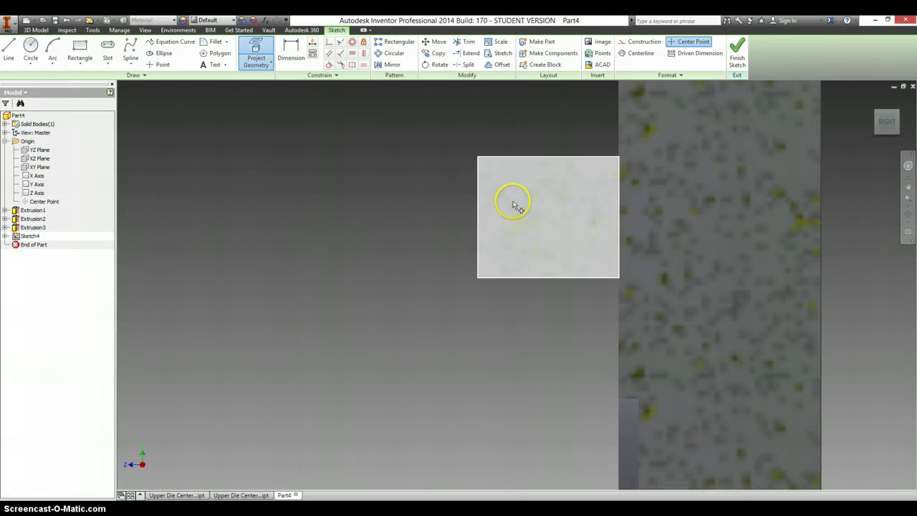
{"action": "left_click", "coordinate": [516, 205]}
{"action": "left_click", "coordinate": [30, 47]}
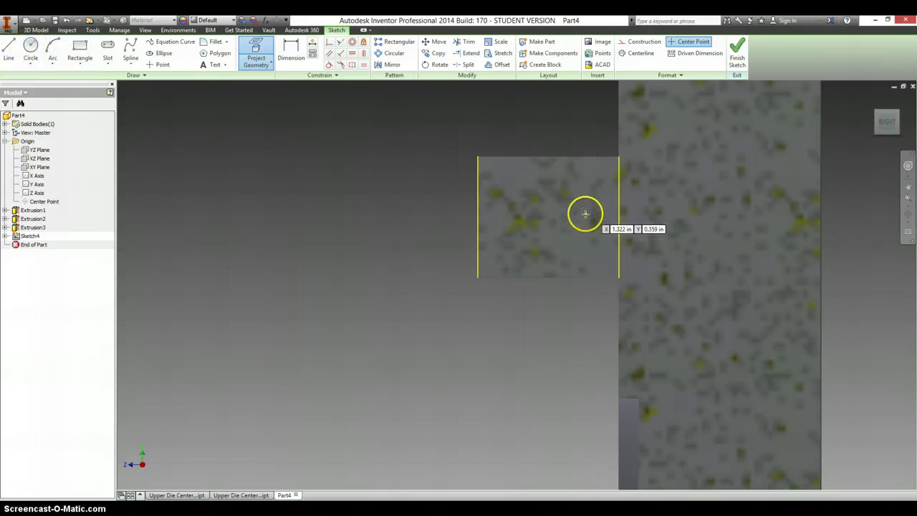
{"action": "left_click", "coordinate": [477, 215]}
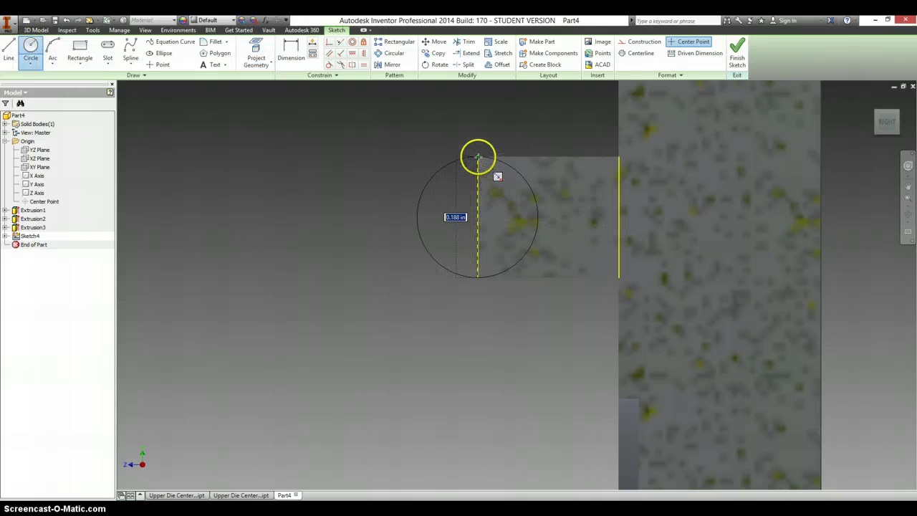
{"action": "left_click", "coordinate": [477, 156]}
Add vertical and horizontal radius lines, then trim the circle to its top-left quarter arc.
{"action": "right_click", "coordinate": [457, 198]}
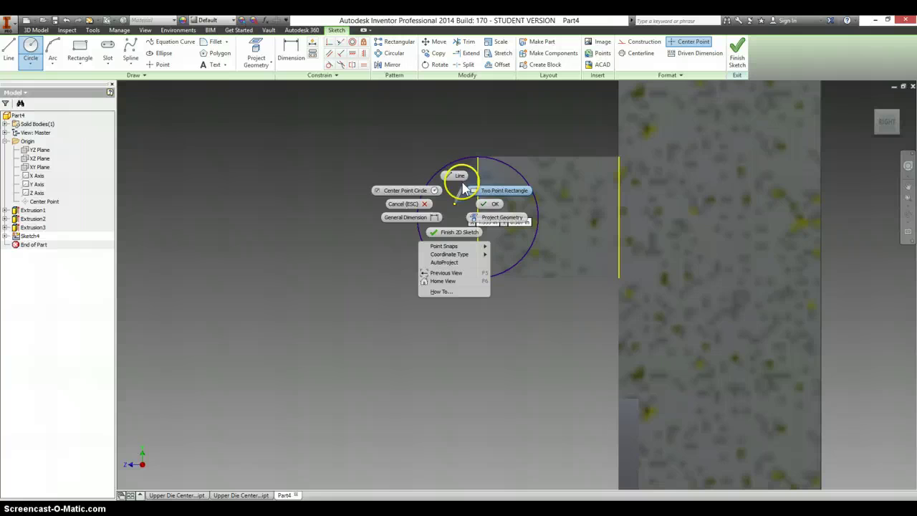
{"action": "left_click", "coordinate": [468, 190]}
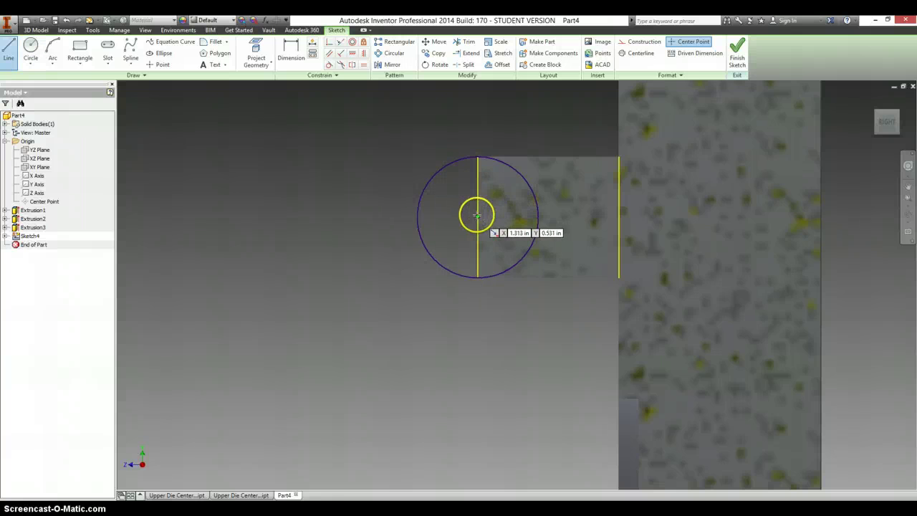
{"action": "left_click", "coordinate": [477, 215]}
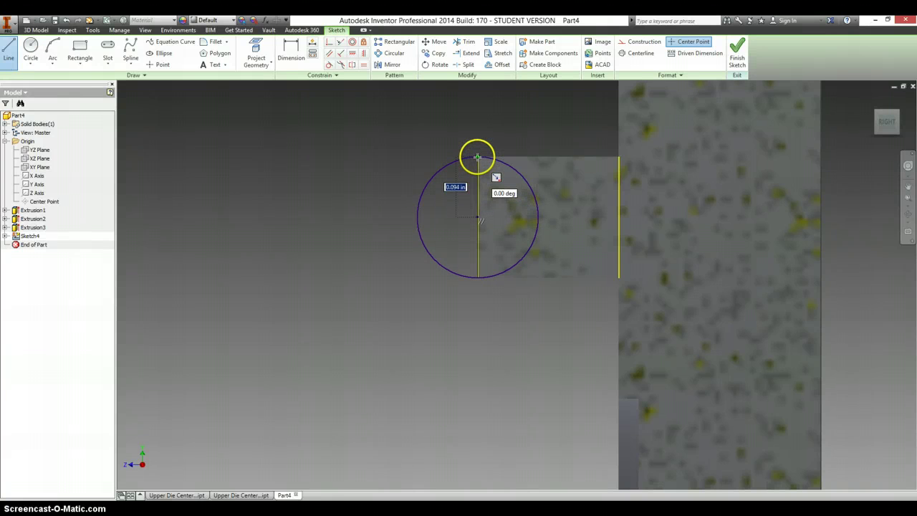
{"action": "left_click", "coordinate": [477, 156]}
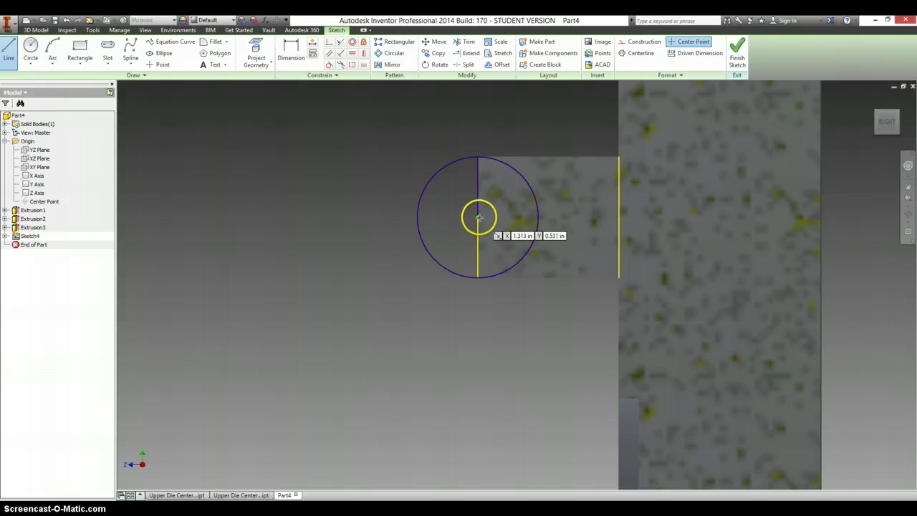
{"action": "left_click", "coordinate": [479, 216]}
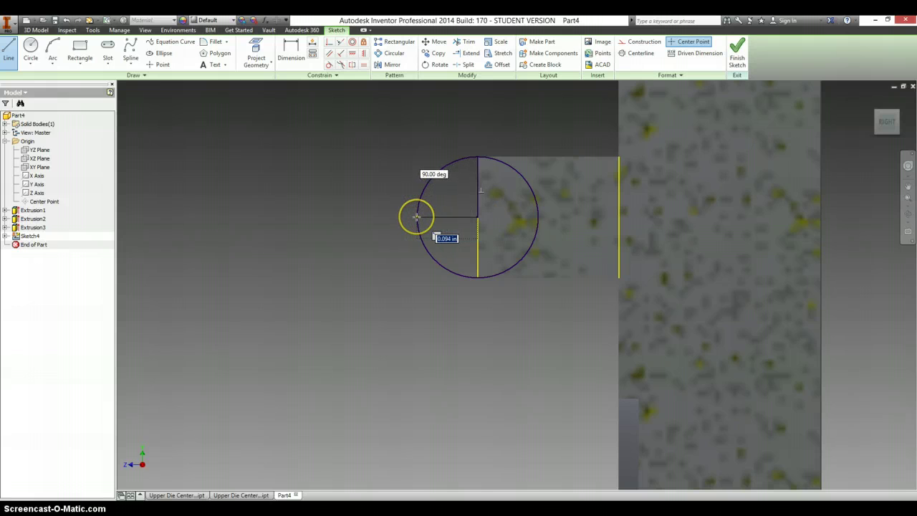
{"action": "left_click", "coordinate": [417, 217]}
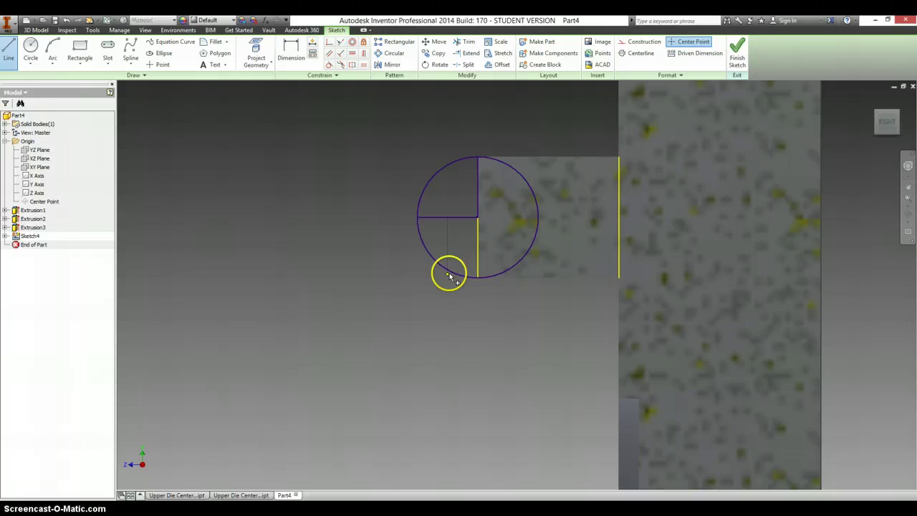
{"action": "key", "text": "x"}
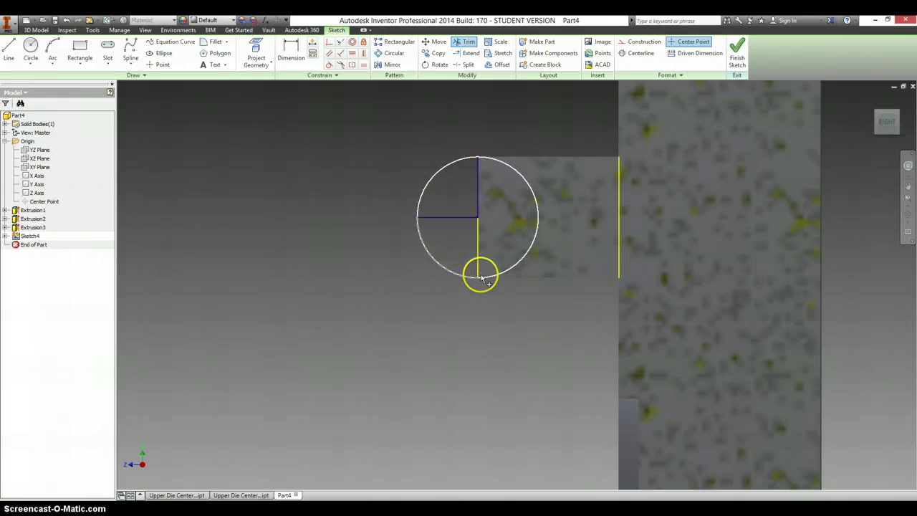
{"action": "left_click", "coordinate": [480, 277]}
{"action": "left_click", "coordinate": [512, 267]}
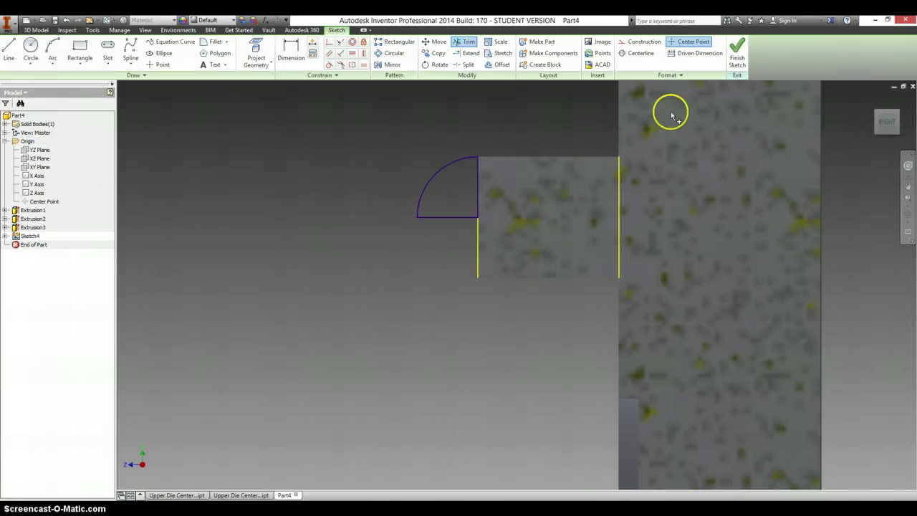
Revolve the quarter profile about its straight edge to form Revolution1, a domed pin tip.
{"action": "key", "text": "r"}
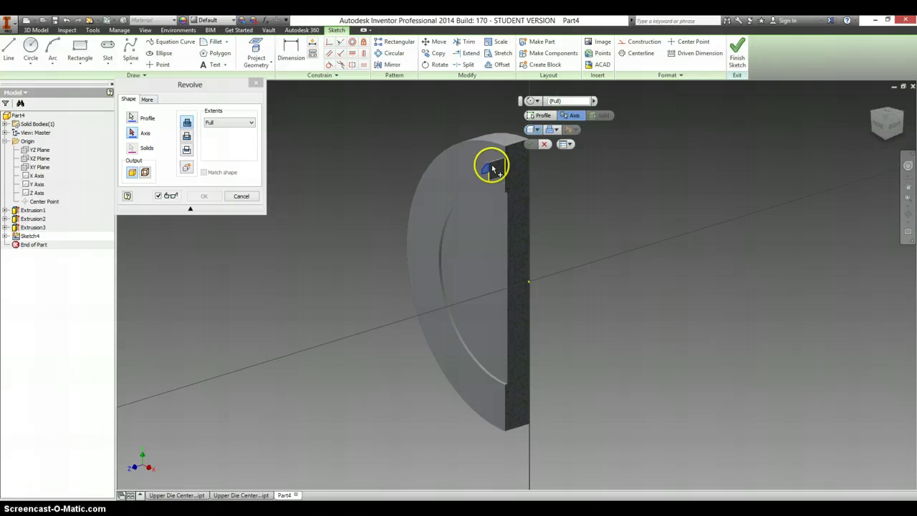
{"action": "left_click", "coordinate": [486, 175]}
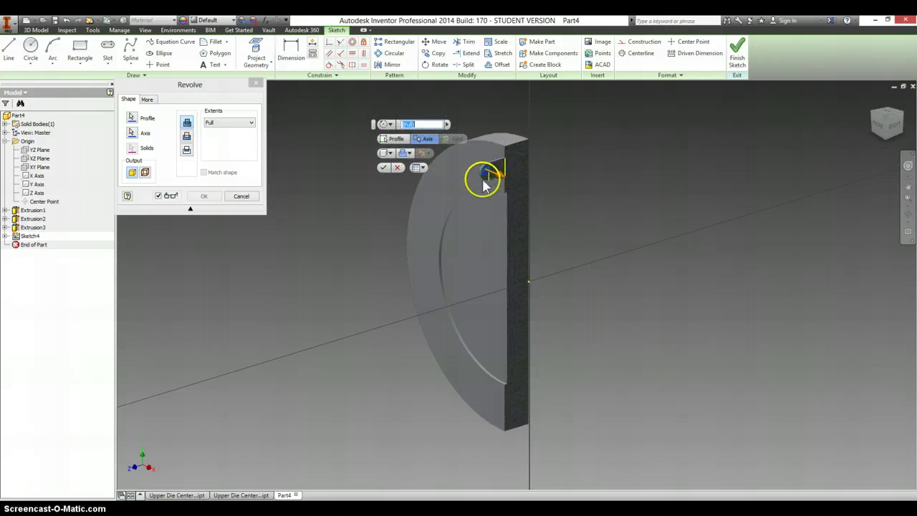
{"action": "left_click", "coordinate": [385, 169]}
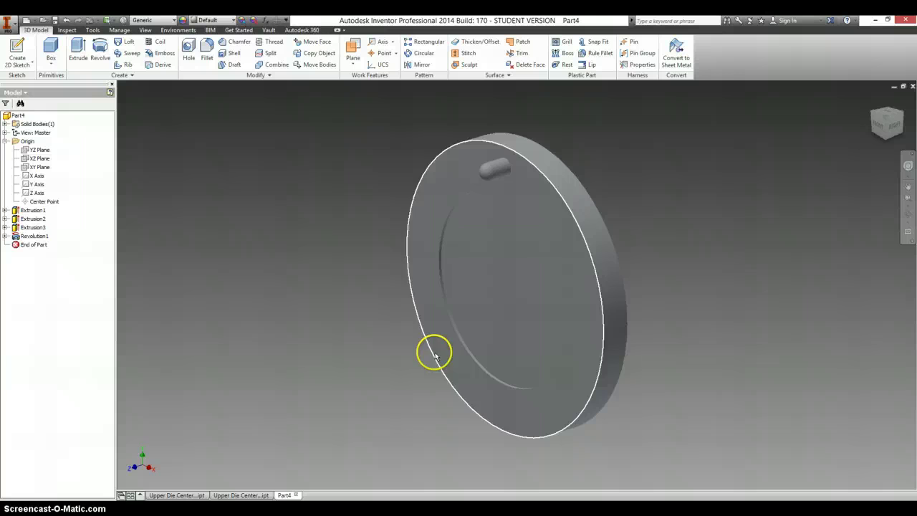
{"action": "left_click", "coordinate": [419, 54]}
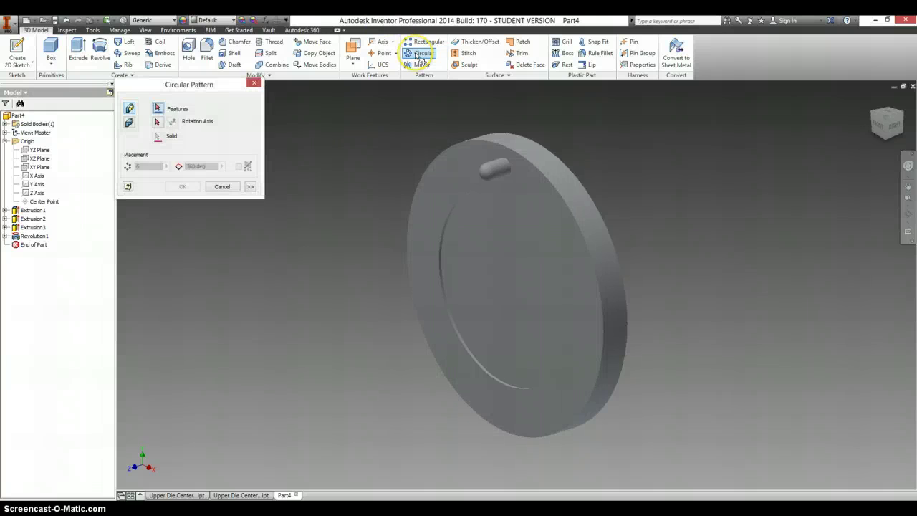
Pattern Revolution1 three times over 360° about the disc's edge as the rotation axis.
{"action": "left_click", "coordinate": [32, 235]}
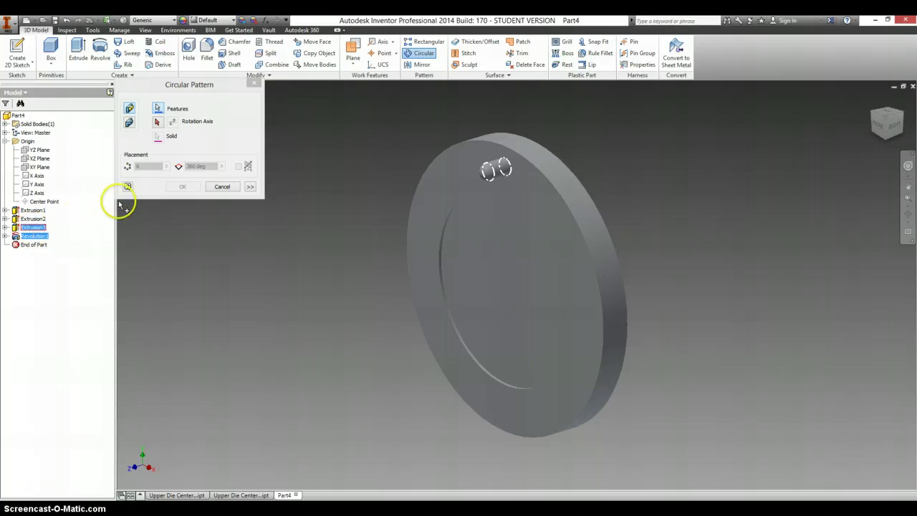
{"action": "left_click", "coordinate": [159, 123]}
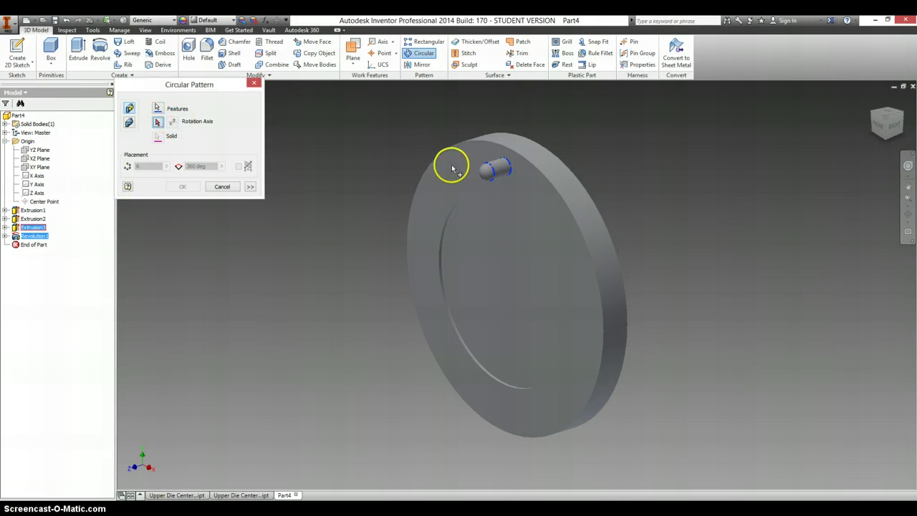
{"action": "left_click", "coordinate": [576, 192]}
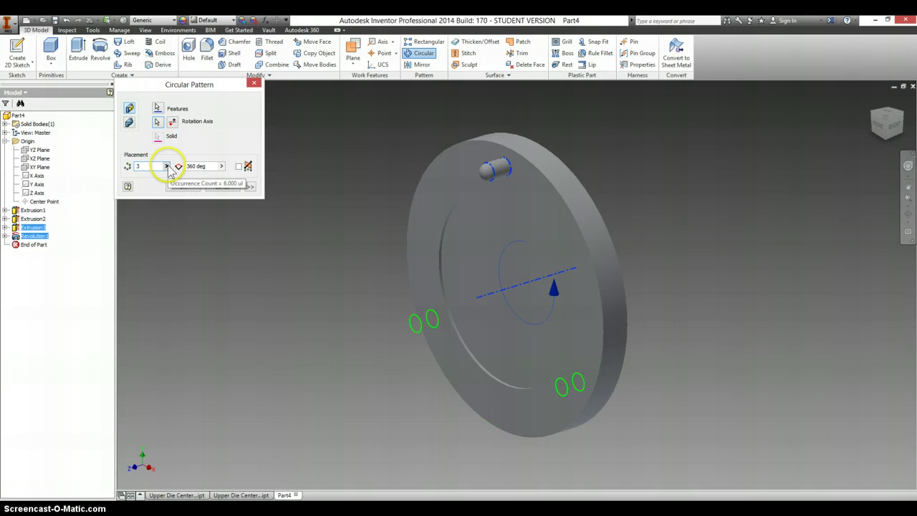
{"action": "left_click", "coordinate": [188, 188]}
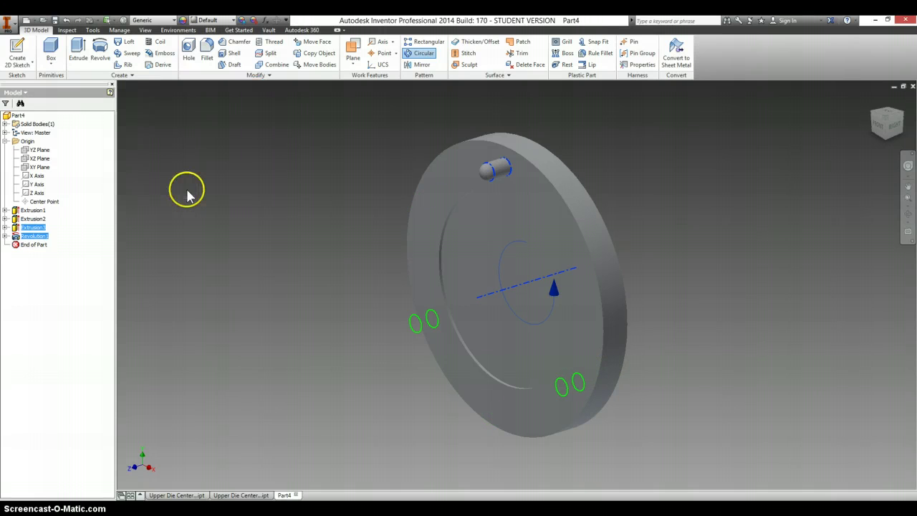
Turn the model and start Sketch5 on the disc's other flat face.
{"action": "left_click", "coordinate": [902, 117]}
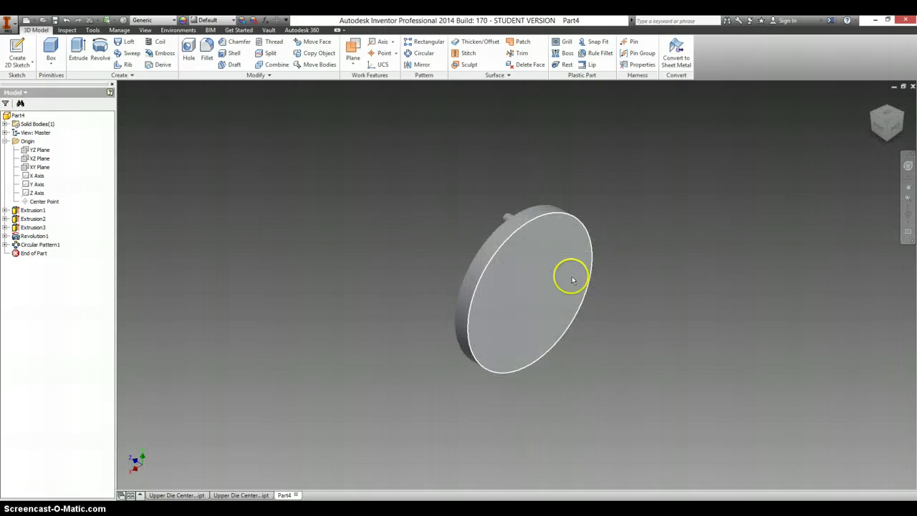
{"action": "right_click", "coordinate": [529, 281]}
{"action": "left_click", "coordinate": [536, 305]}
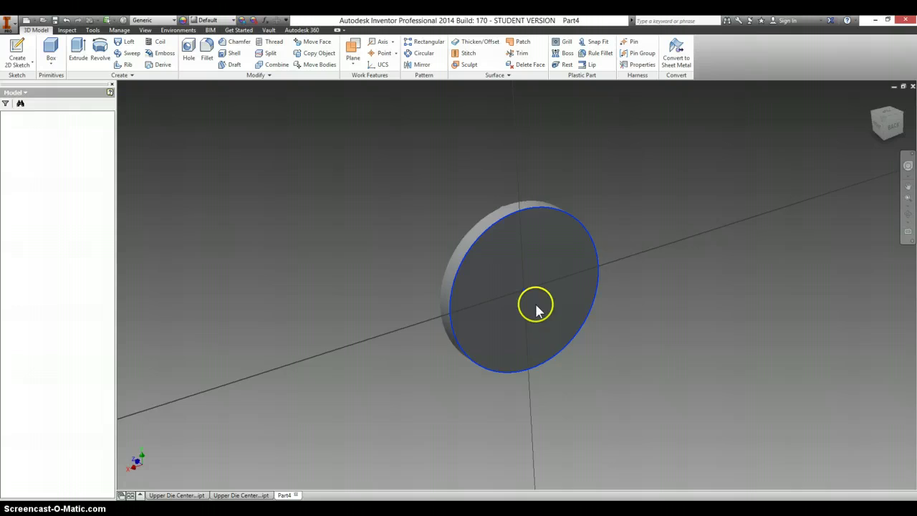
{"action": "key", "text": "alt+Tab"}
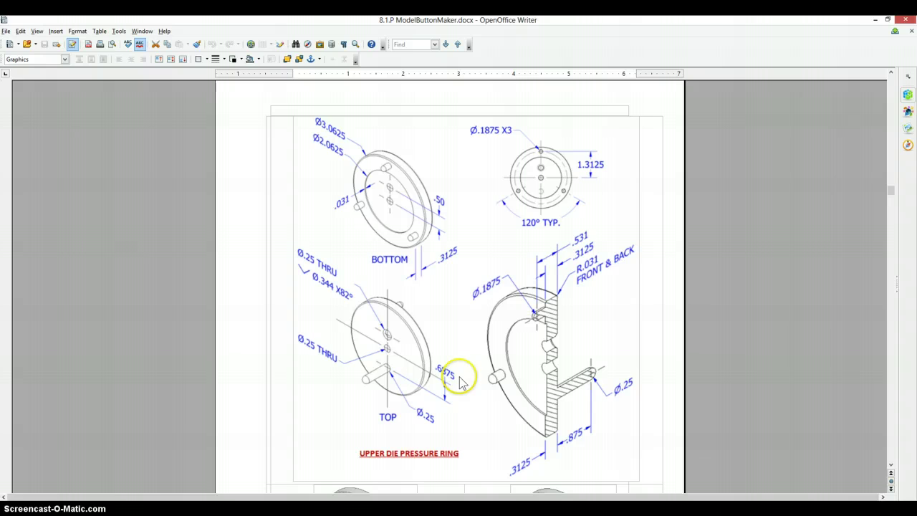
{"action": "key", "text": "alt+Tab"}
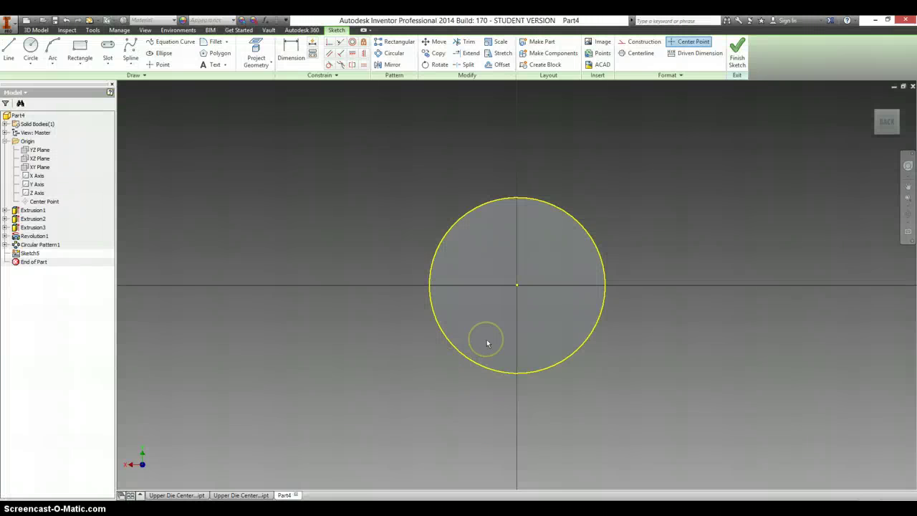
Draw a small circle below the disc centre and dimension it .6875 from the centre.
{"action": "key", "text": "c"}
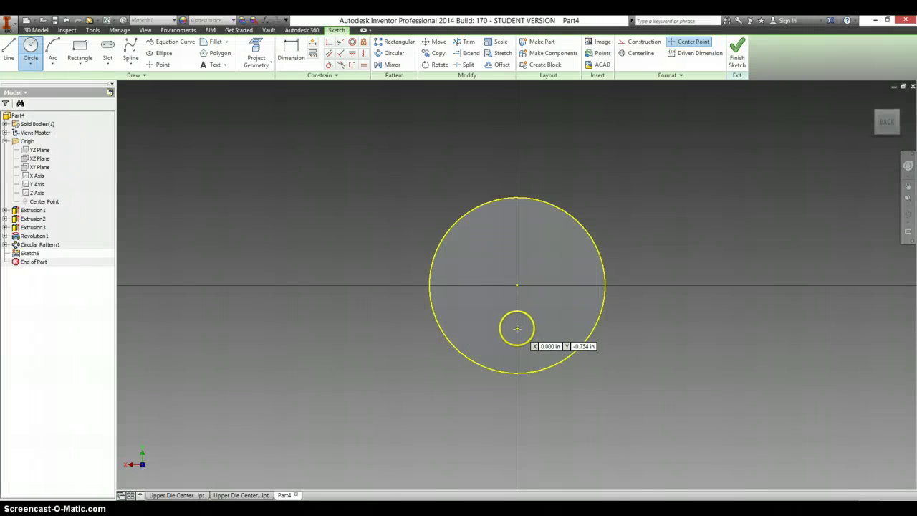
{"action": "left_click", "coordinate": [518, 325]}
{"action": "left_click", "coordinate": [519, 336]}
{"action": "key", "text": "d"}
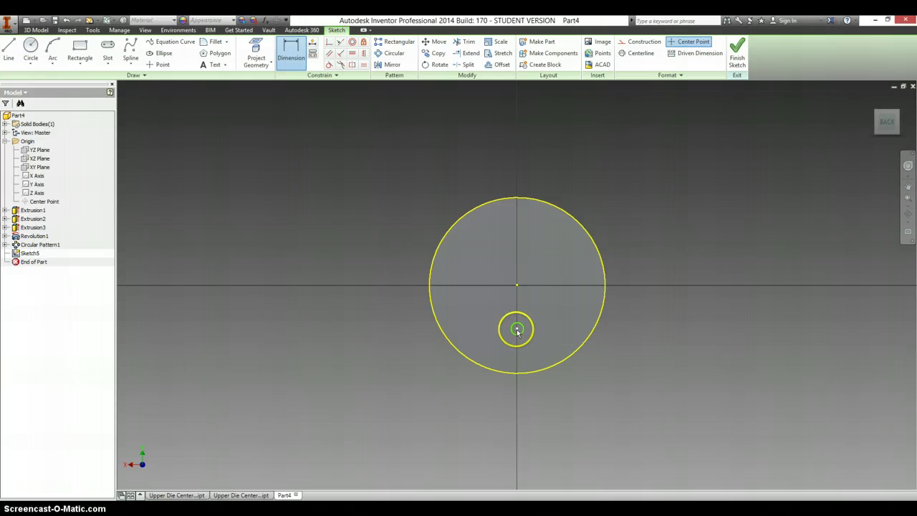
{"action": "left_click", "coordinate": [521, 286]}
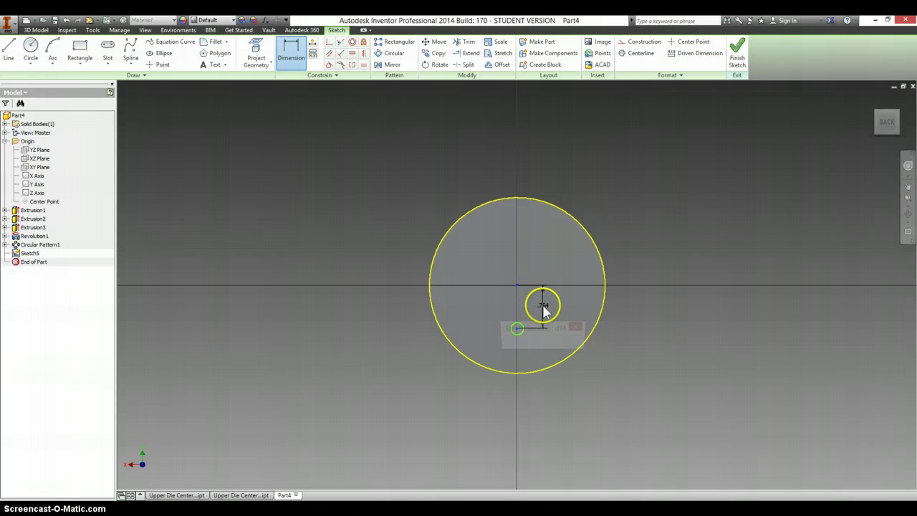
{"action": "left_click", "coordinate": [545, 310]}
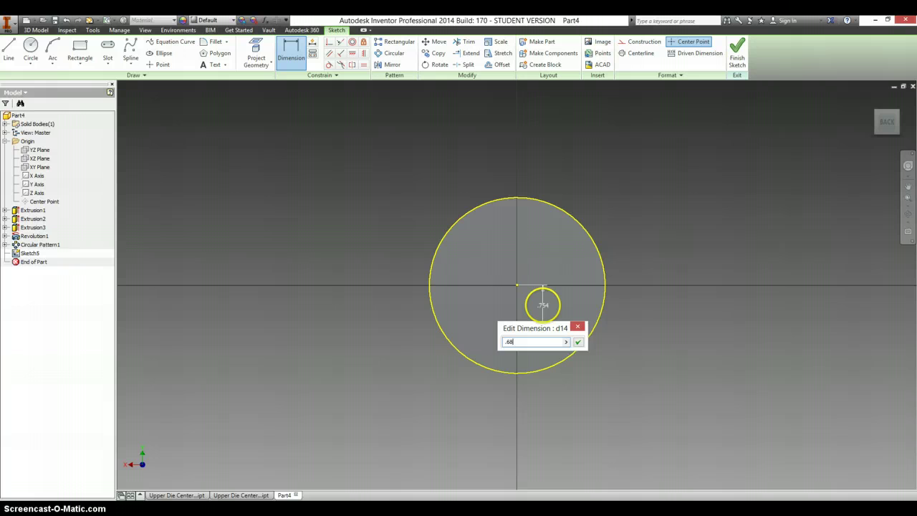
{"action": "key", "text": "Return"}
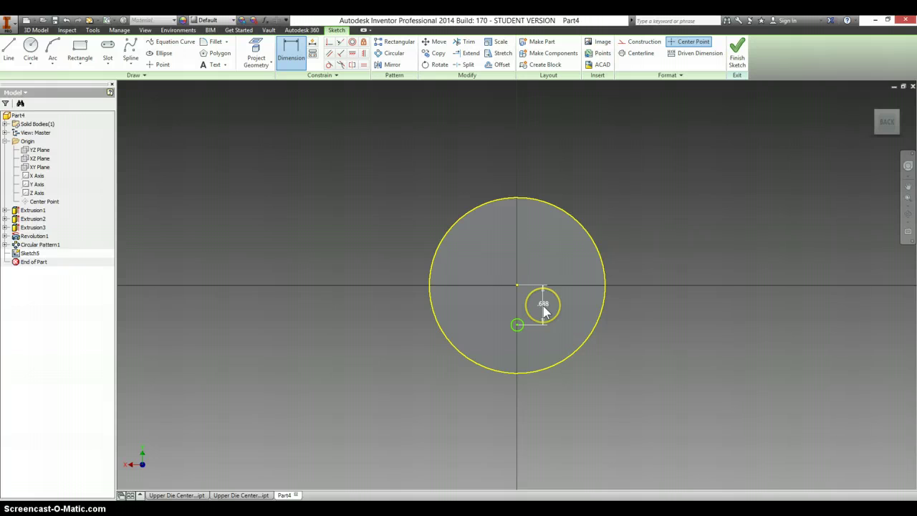
Check the reference drawing and dimension the small circle's diameter to .25.
{"action": "key", "text": "alt+Tab"}
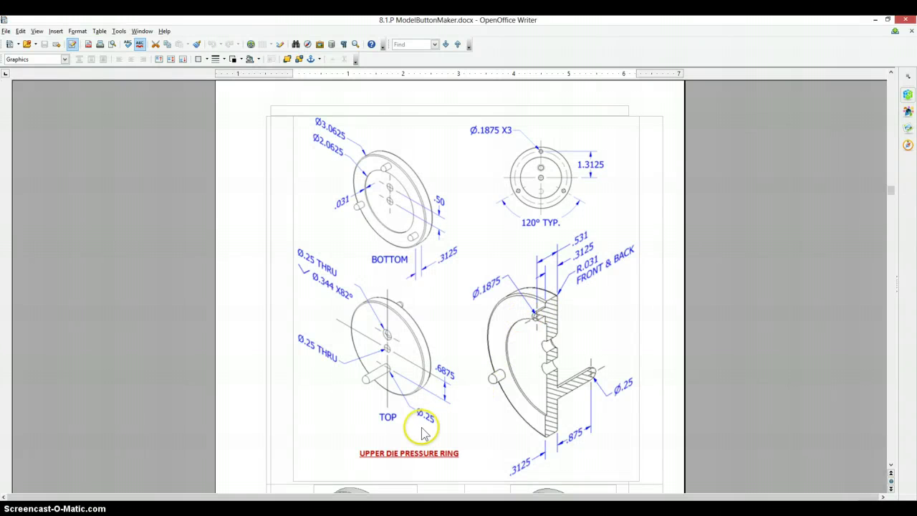
{"action": "key", "text": "alt+Tab"}
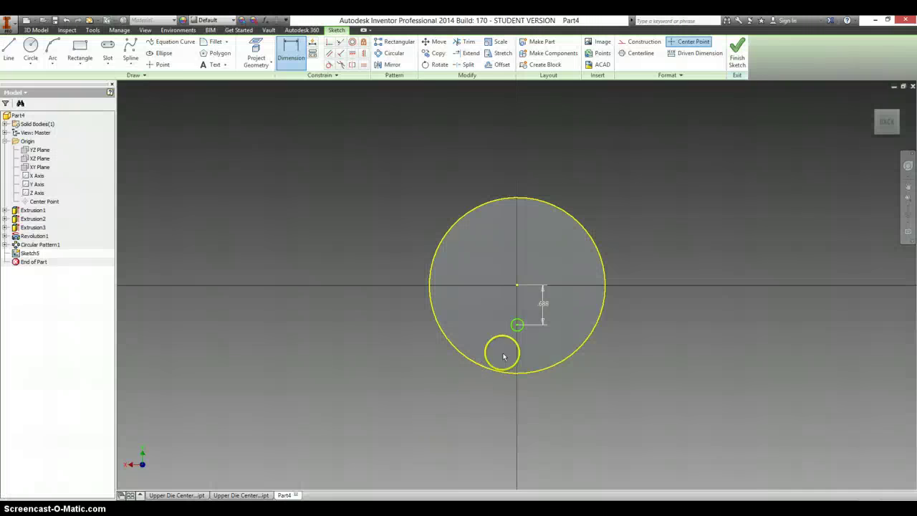
{"action": "left_click", "coordinate": [500, 325]}
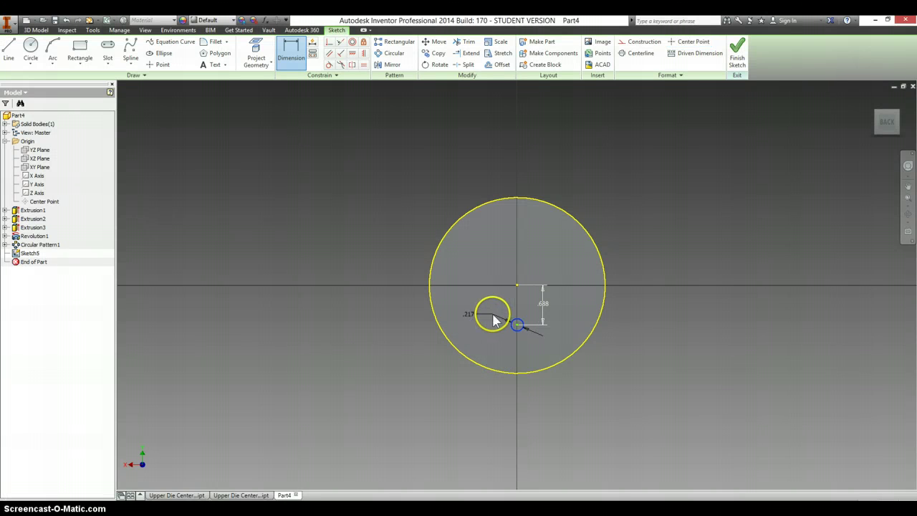
{"action": "left_click", "coordinate": [495, 319]}
{"action": "type", "text": ".25"}
{"action": "key", "text": "Return"}
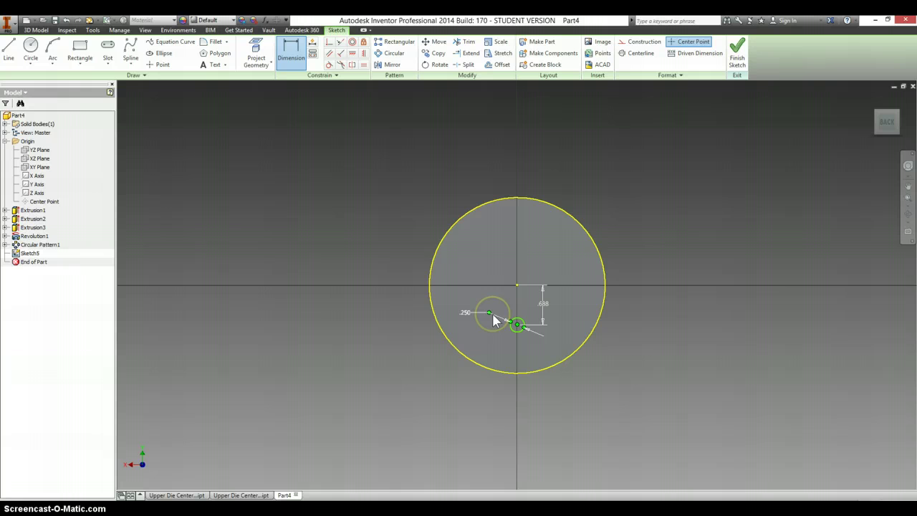
Extrude the .25 circle .875 from the disc face to form the pin.
{"action": "key", "text": "e"}
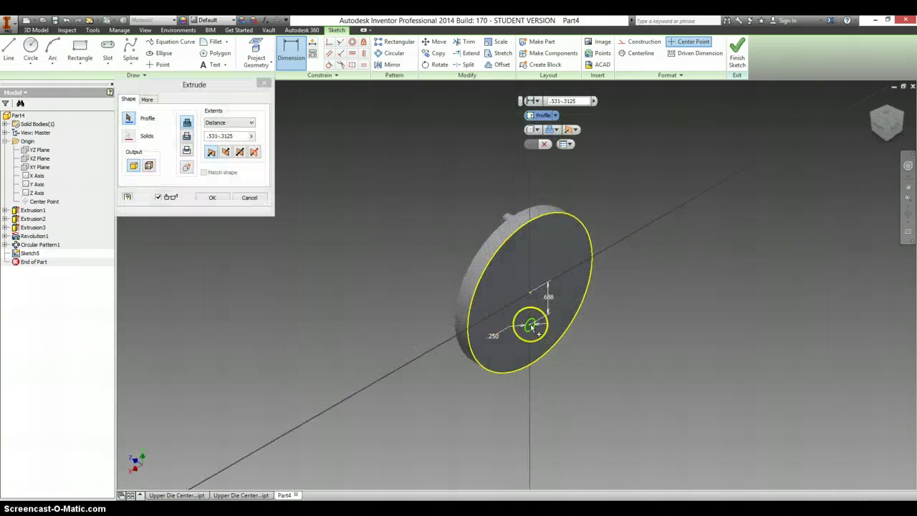
{"action": "left_click", "coordinate": [531, 327]}
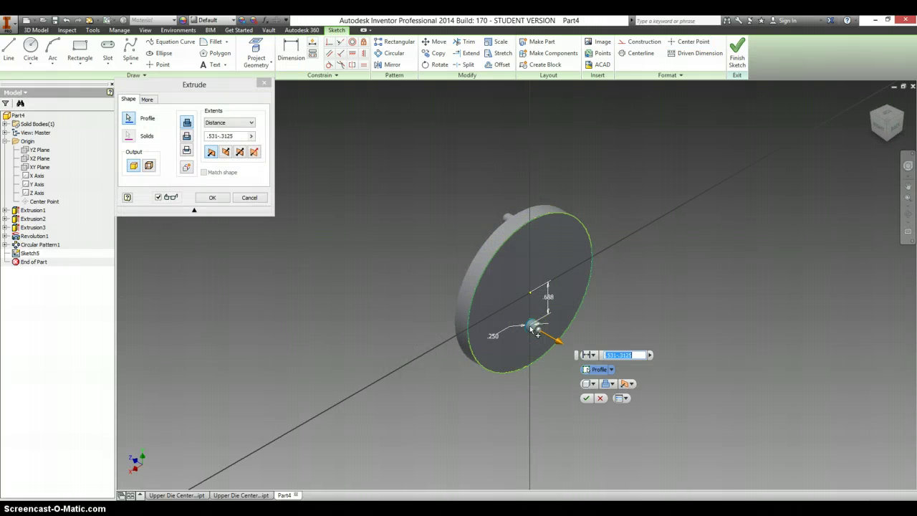
{"action": "key", "text": "alt+Tab"}
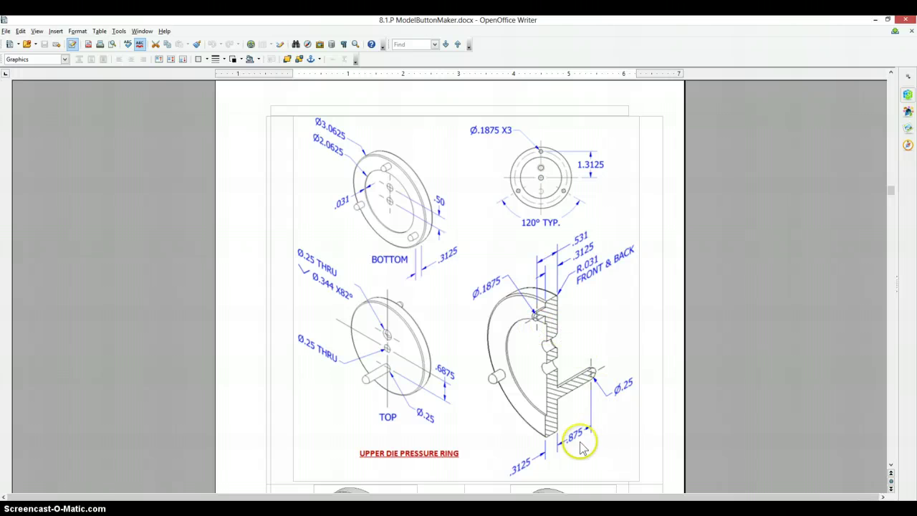
{"action": "key", "text": "alt+Tab"}
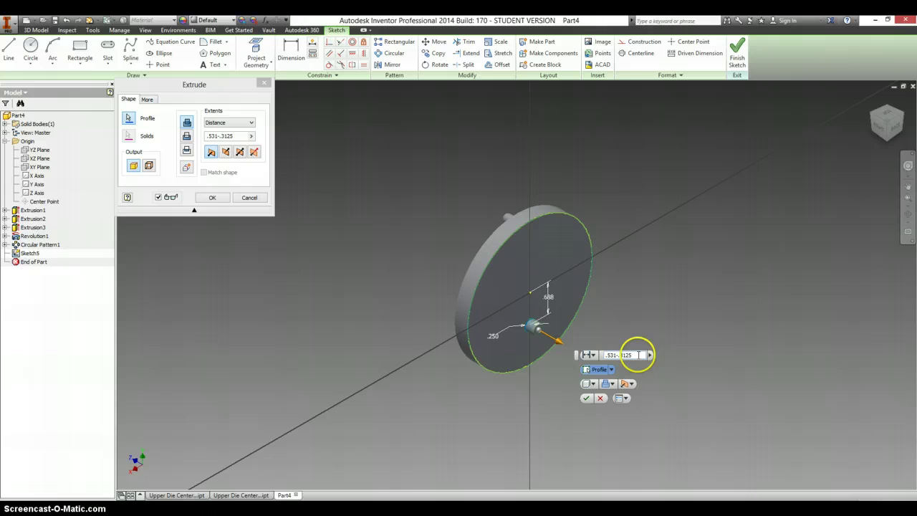
{"action": "left_click_drag", "start_coordinate": [641, 354], "coordinate": [558, 357]}
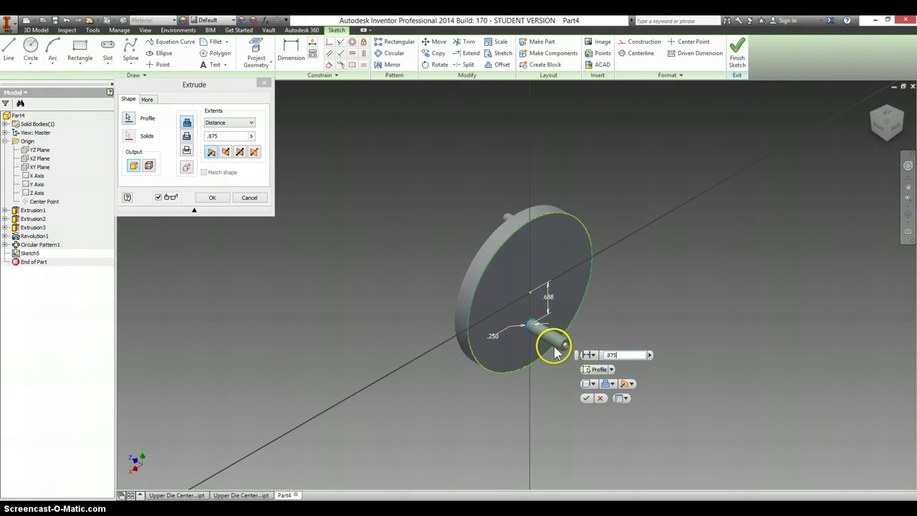
{"action": "key", "text": "Return"}
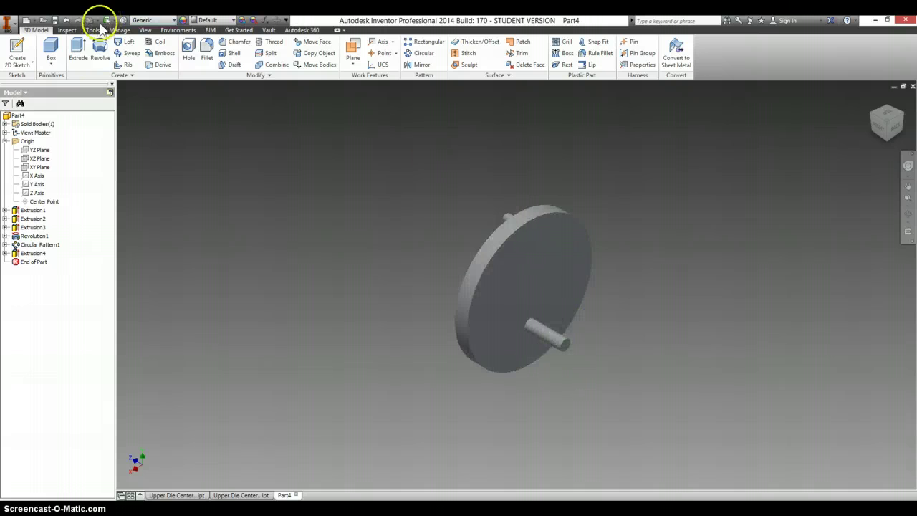
Start a new sketch on the YZ Plane and project the existing model geometry.
{"action": "left_click", "coordinate": [31, 152]}
{"action": "right_click", "coordinate": [32, 152]}
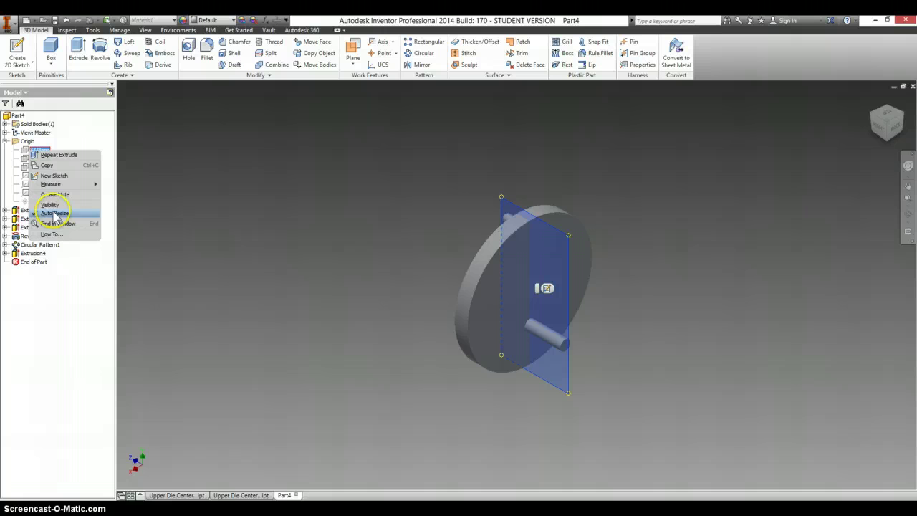
{"action": "left_click", "coordinate": [53, 175]}
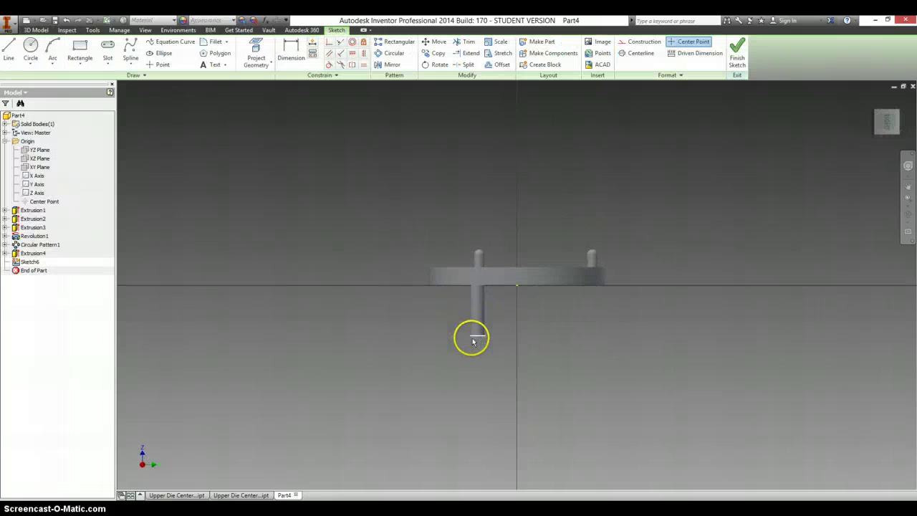
{"action": "left_click", "coordinate": [256, 53]}
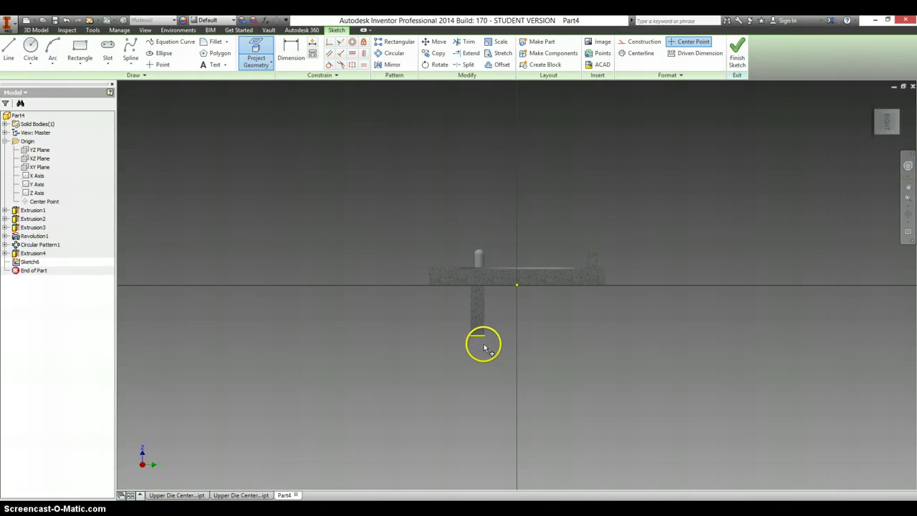
Draw a 0.25 circle at the pin's end with horizontal and vertical radial lines.
{"action": "key", "text": "c"}
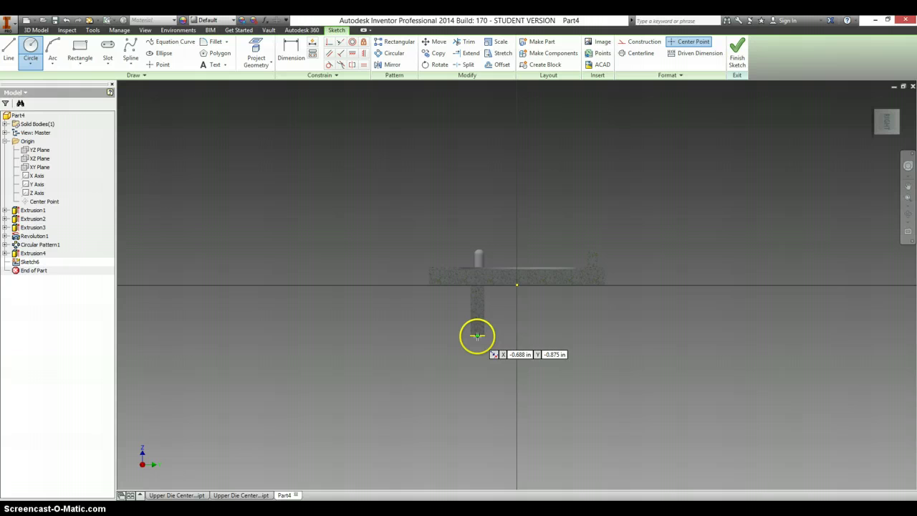
{"action": "left_click", "coordinate": [478, 335]}
{"action": "left_click", "coordinate": [484, 335]}
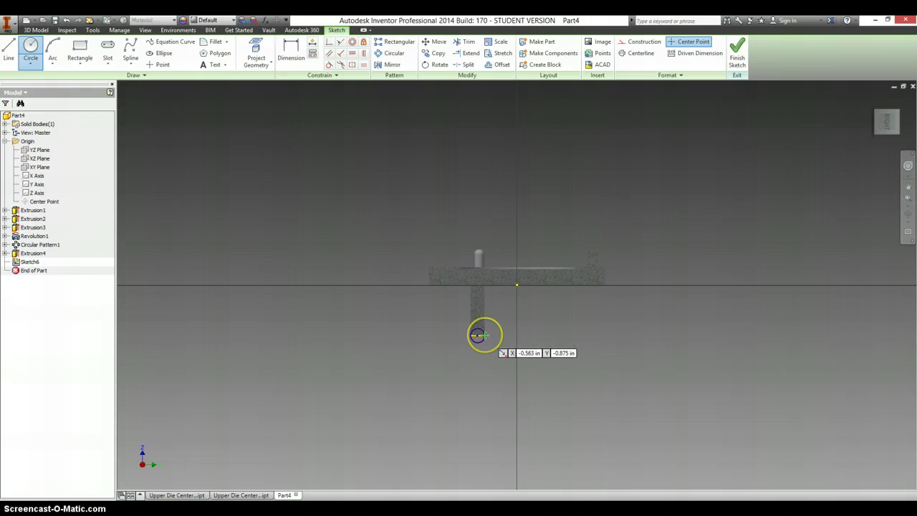
{"action": "scroll", "coordinate": [478, 326], "scroll_direction": "down", "scroll_amount": 4}
{"action": "scroll", "coordinate": [479, 326], "scroll_direction": "down", "scroll_amount": 4}
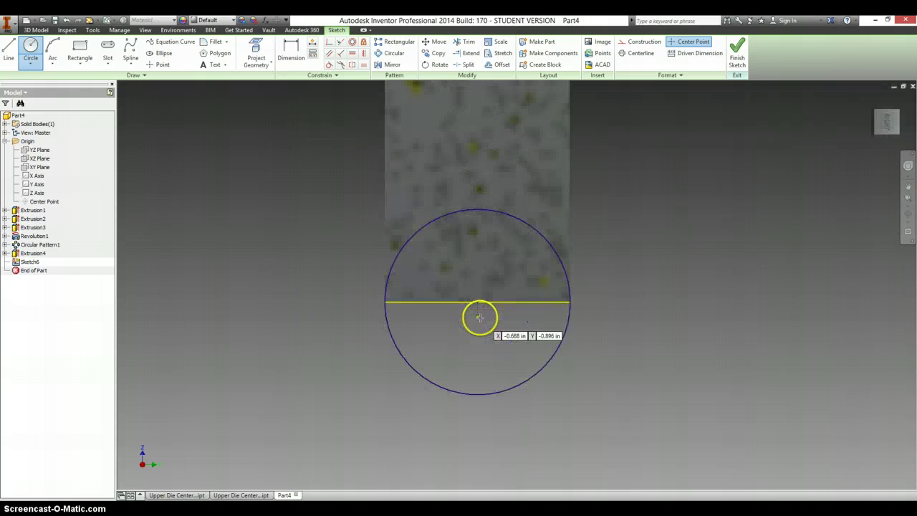
{"action": "right_click", "coordinate": [474, 333]}
{"action": "left_click", "coordinate": [475, 307]}
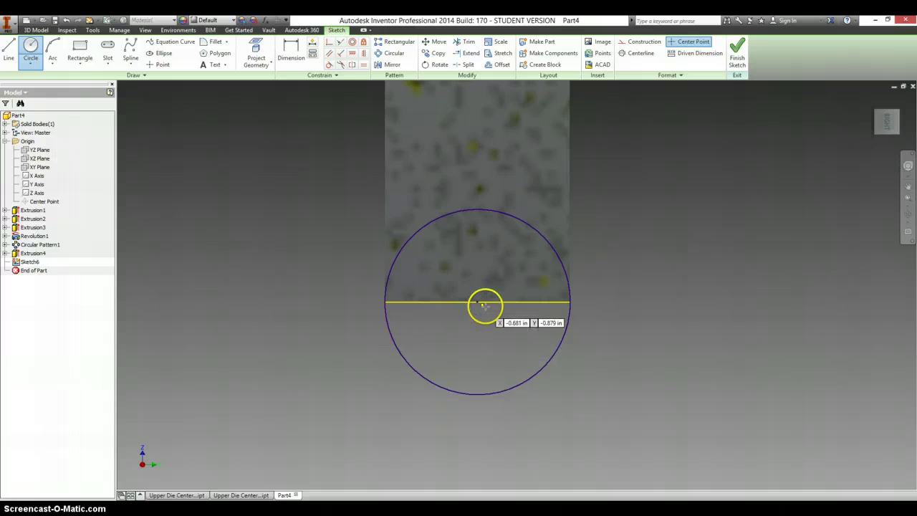
{"action": "left_click", "coordinate": [477, 302]}
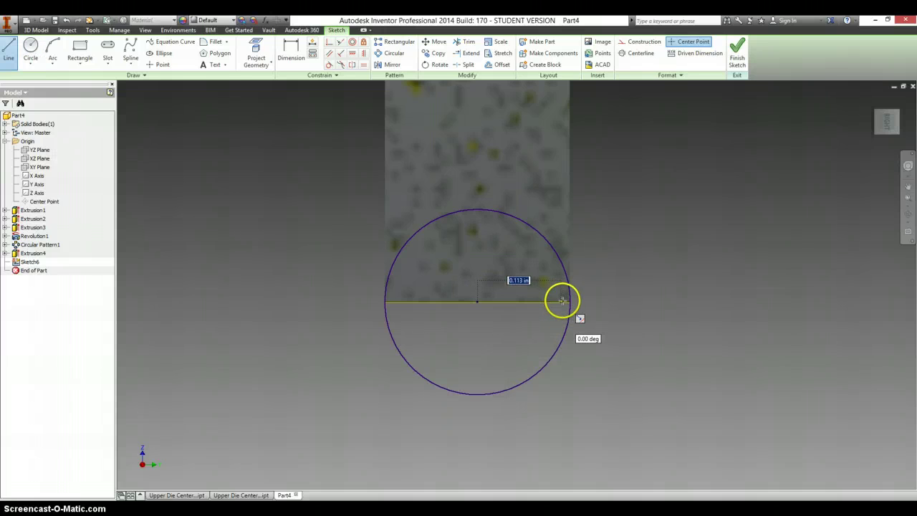
{"action": "double_click", "coordinate": [569, 302]}
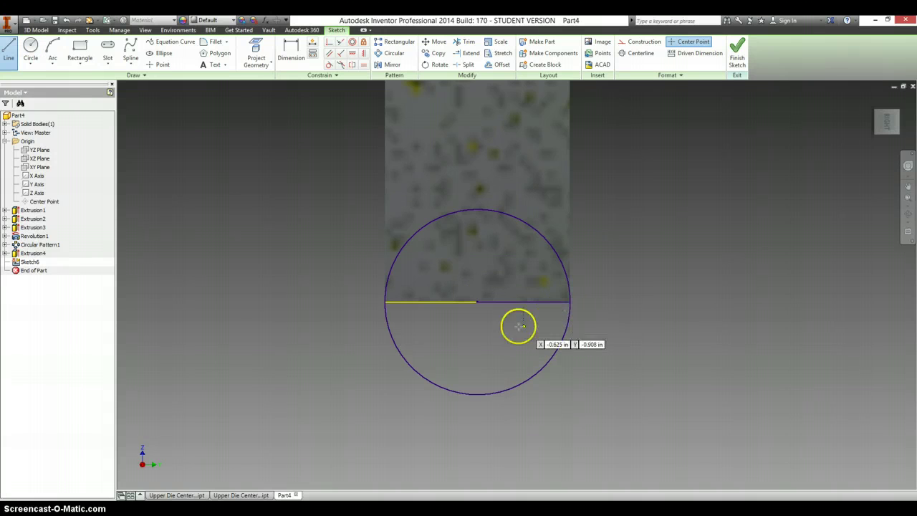
{"action": "left_click", "coordinate": [476, 301]}
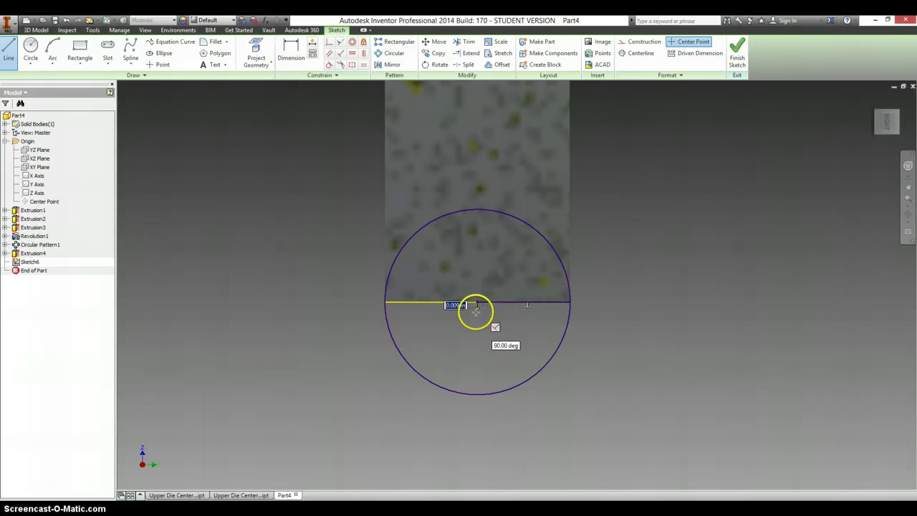
{"action": "double_click", "coordinate": [478, 393]}
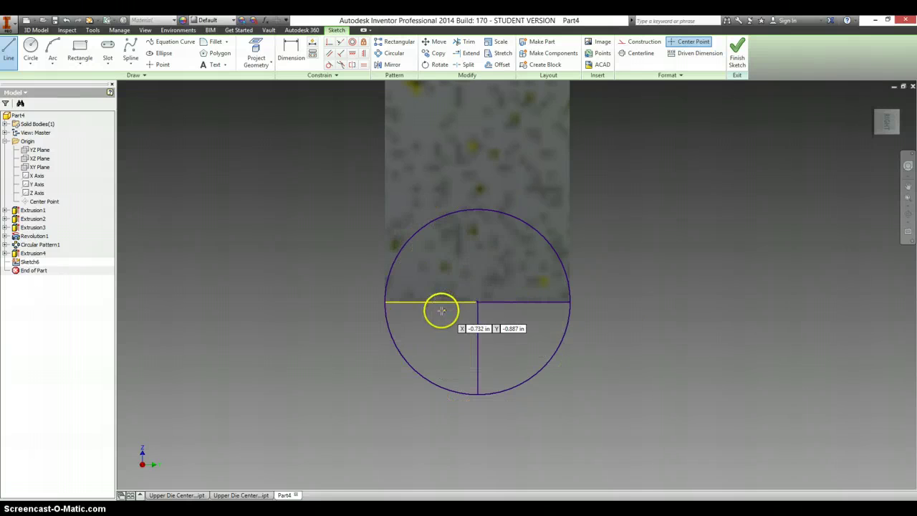
Trim the circle down to a quarter-arc profile and start a revolve.
{"action": "key", "text": "x"}
{"action": "left_click", "coordinate": [400, 354]}
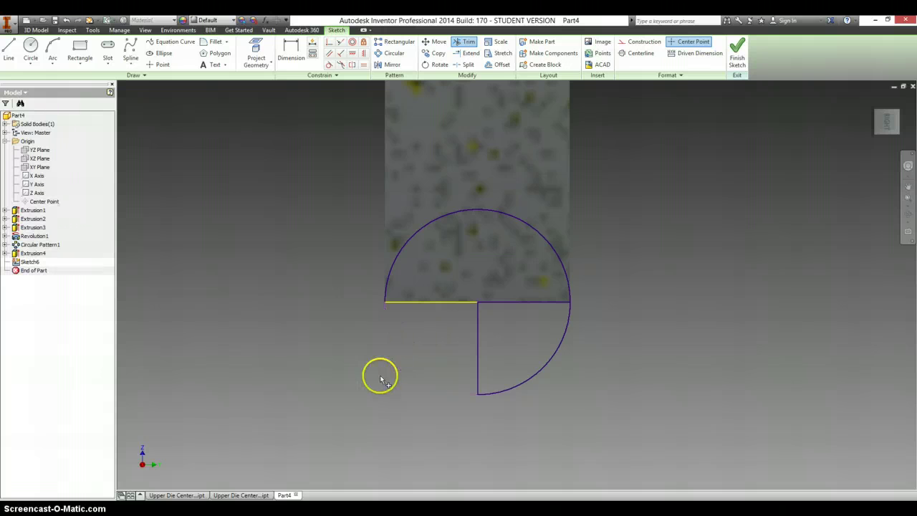
{"action": "left_click", "coordinate": [398, 254]}
{"action": "key", "text": "r"}
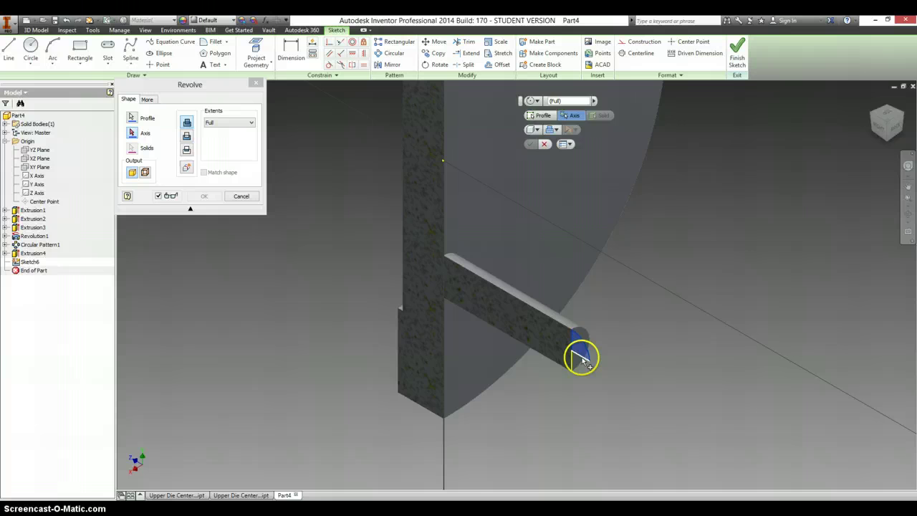
Revolve the quarter-circle profile around the pin edge to round the pin's tip.
{"action": "left_click", "coordinate": [580, 359]}
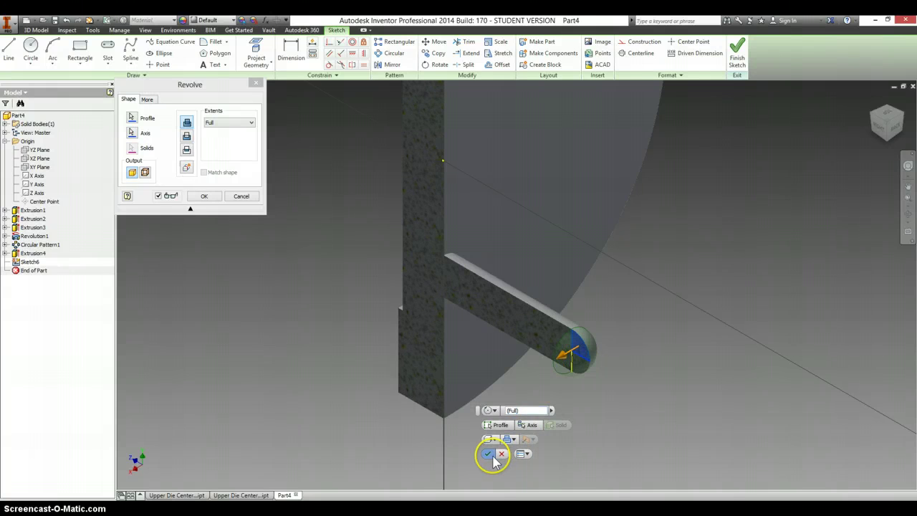
{"action": "left_click", "coordinate": [490, 454]}
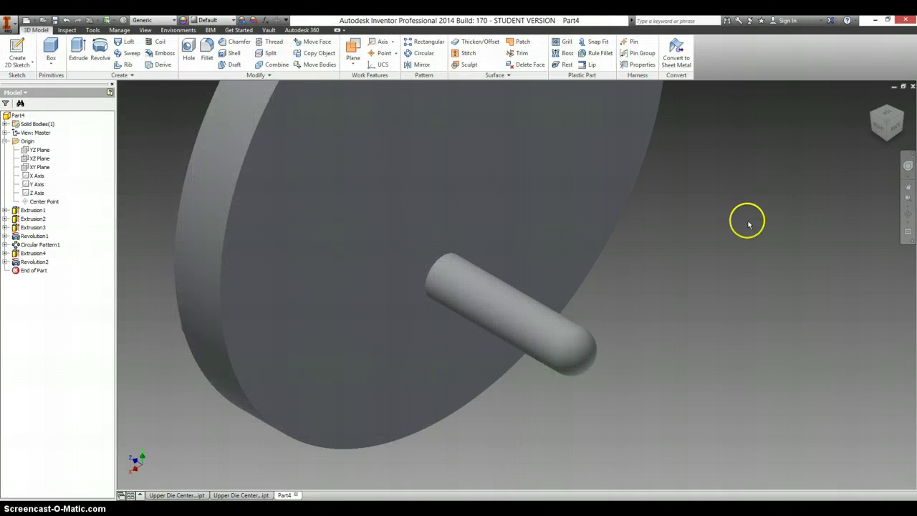
{"action": "key", "text": "F6"}
{"action": "key", "text": "alt+Tab"}
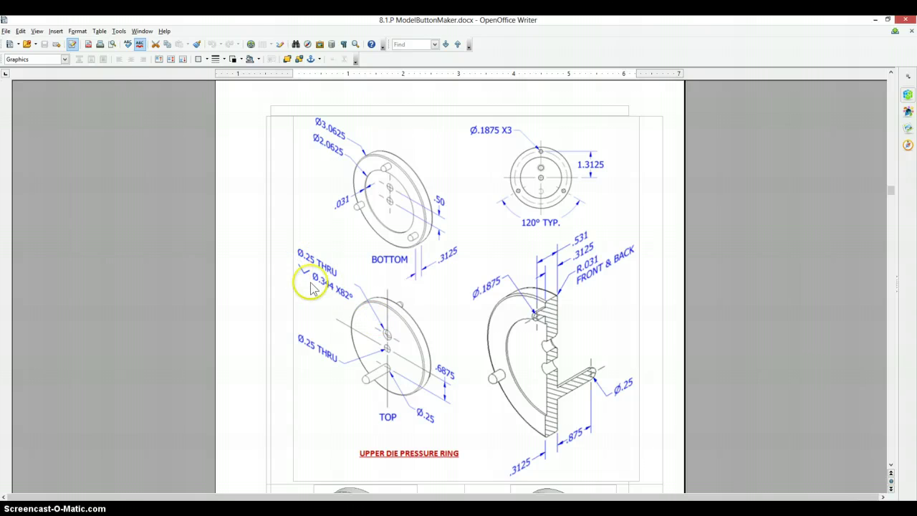
{"action": "key", "text": "alt+Tab"}
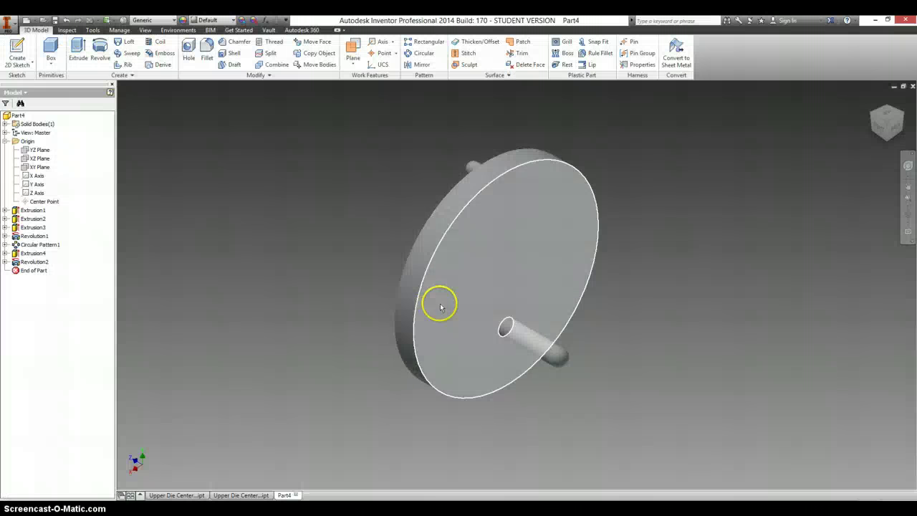
{"action": "right_click", "coordinate": [454, 268]}
Start a sketch on the disc face and place a point above the centre.
{"action": "left_click", "coordinate": [448, 297]}
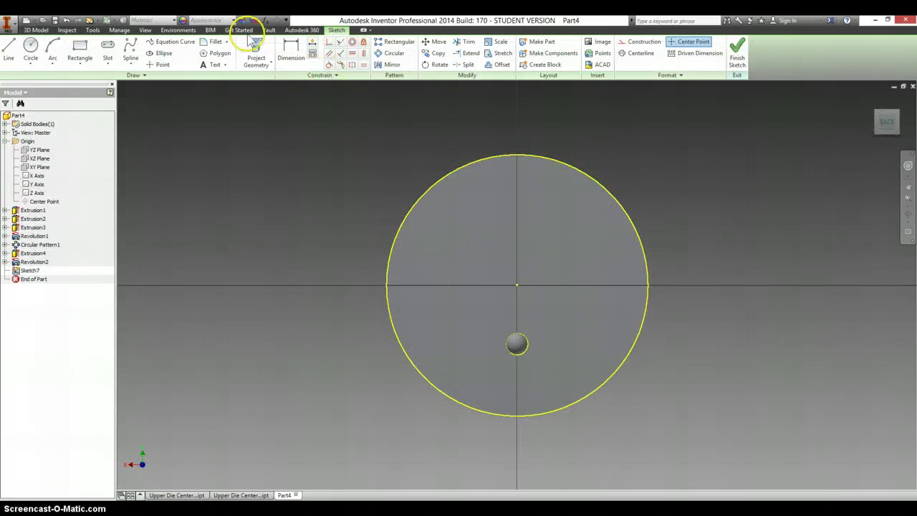
{"action": "left_click", "coordinate": [159, 64]}
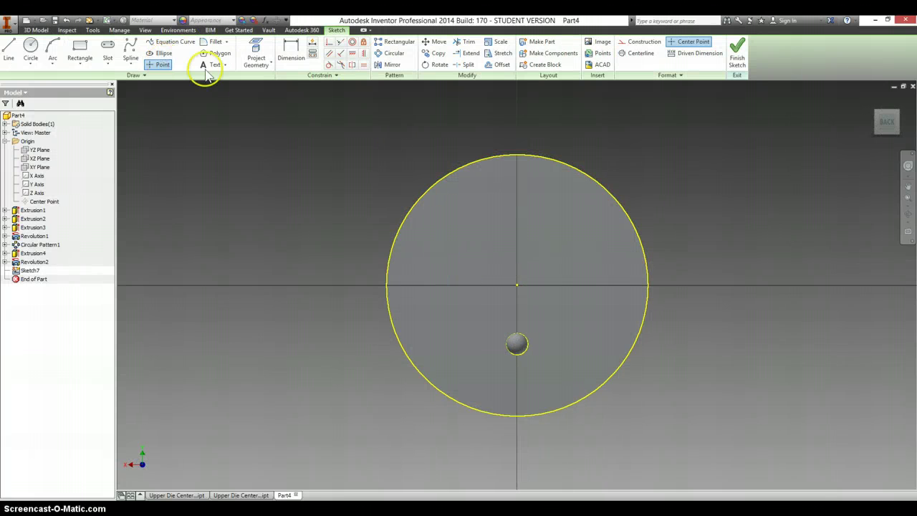
{"action": "left_click", "coordinate": [516, 250]}
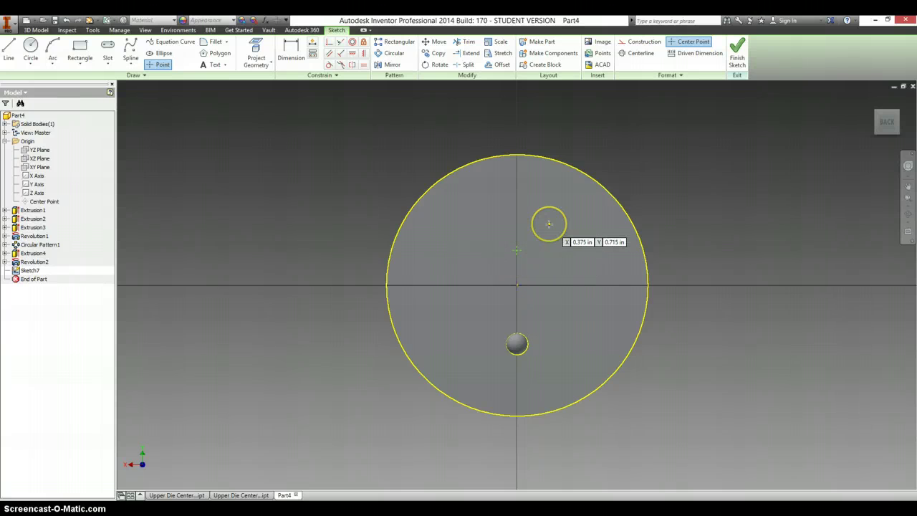
Dimension the point 0.5 from the disc centre and finish the sketch.
{"action": "key", "text": "d"}
{"action": "left_click", "coordinate": [519, 284]}
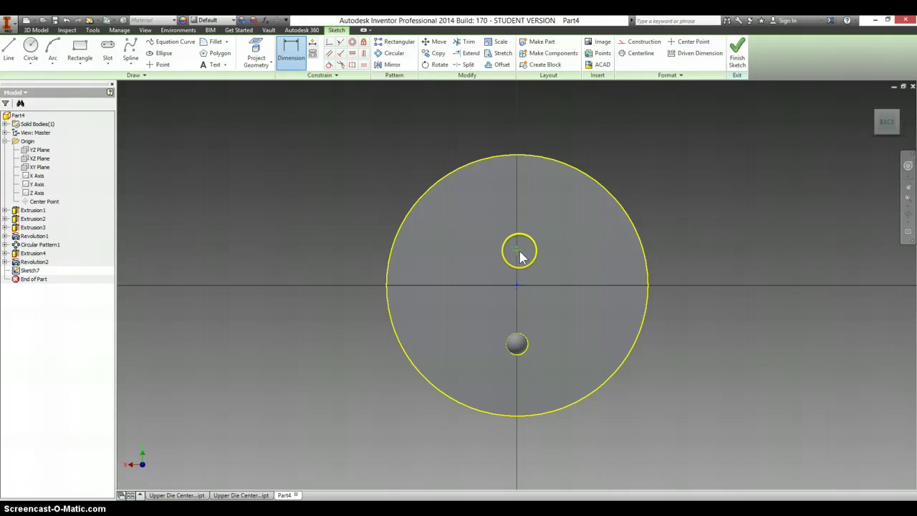
{"action": "left_click", "coordinate": [517, 251]}
{"action": "left_click", "coordinate": [555, 275]}
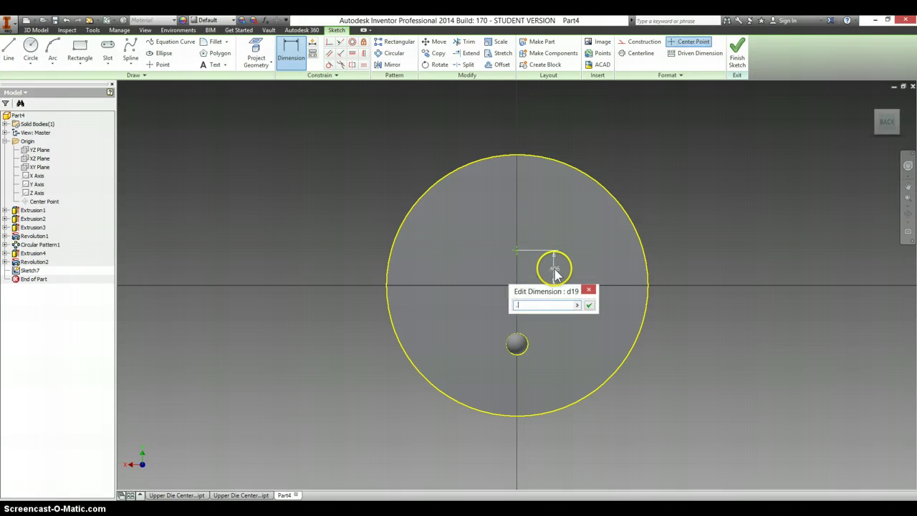
{"action": "type", "text": ".5"}
{"action": "key", "text": "Return"}
{"action": "key", "text": "alt+Tab"}
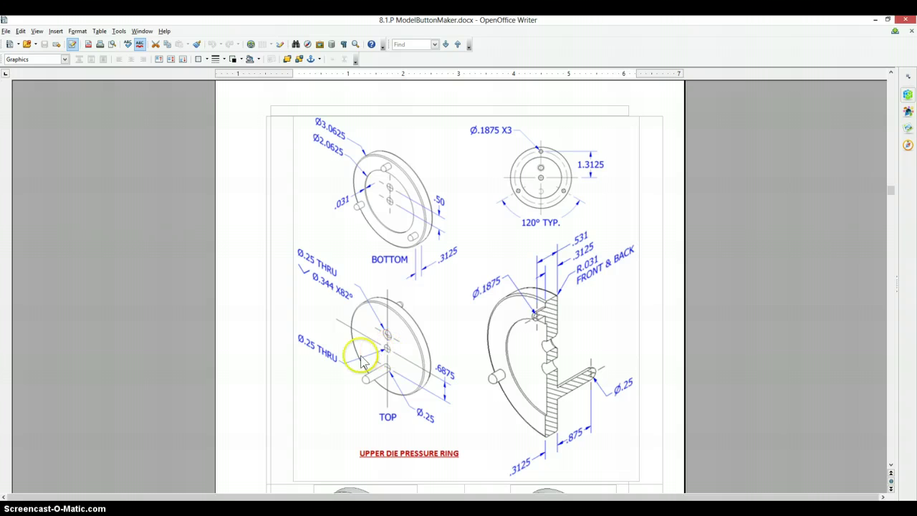
{"action": "key", "text": "alt+Tab"}
{"action": "left_click", "coordinate": [738, 56]}
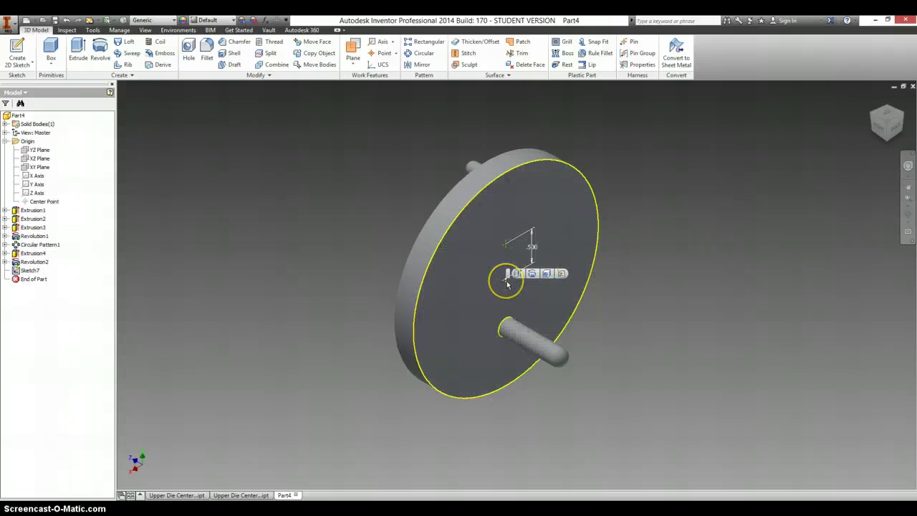
Create a 0.25 in Through All hole at the sketch point.
{"action": "left_click", "coordinate": [548, 280]}
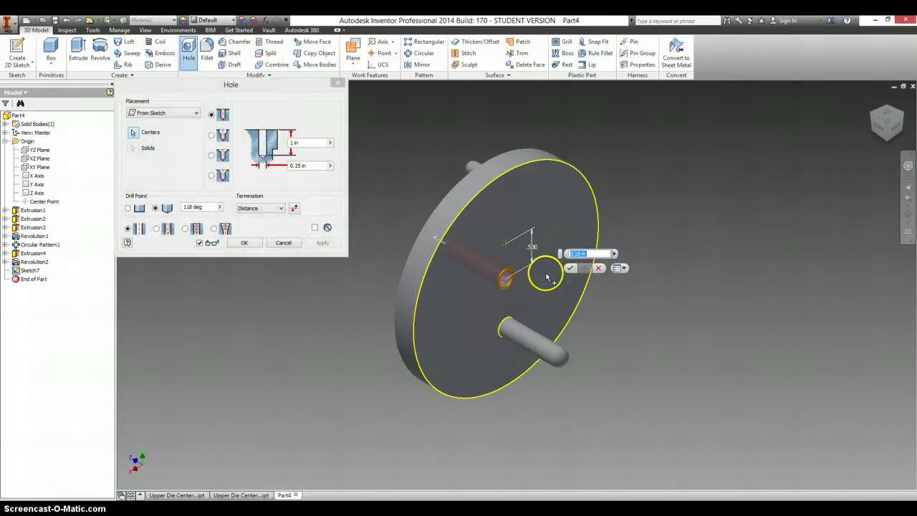
{"action": "left_click", "coordinate": [261, 208]}
{"action": "left_click", "coordinate": [265, 223]}
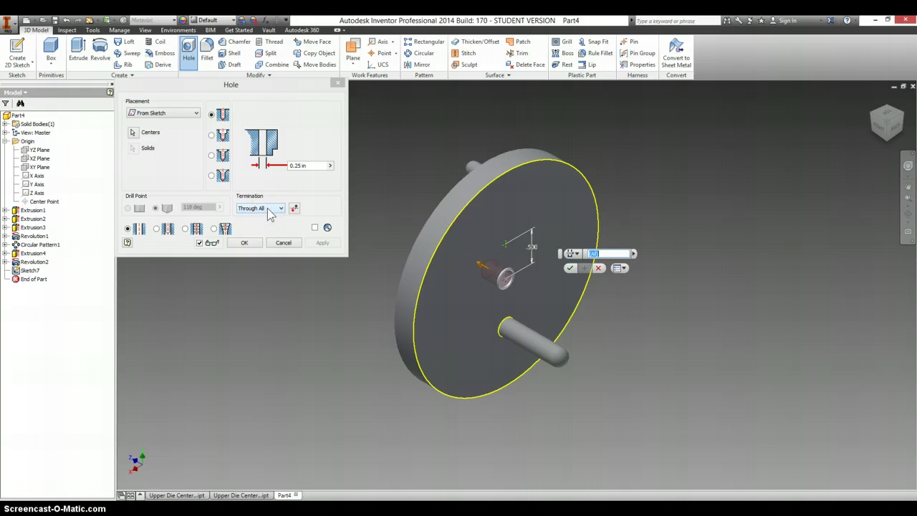
{"action": "left_click", "coordinate": [270, 208]}
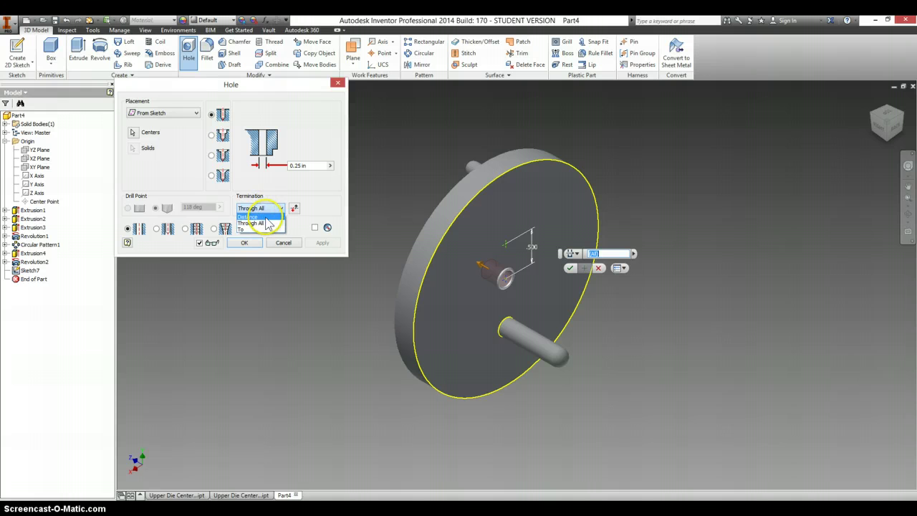
{"action": "left_click", "coordinate": [262, 217]}
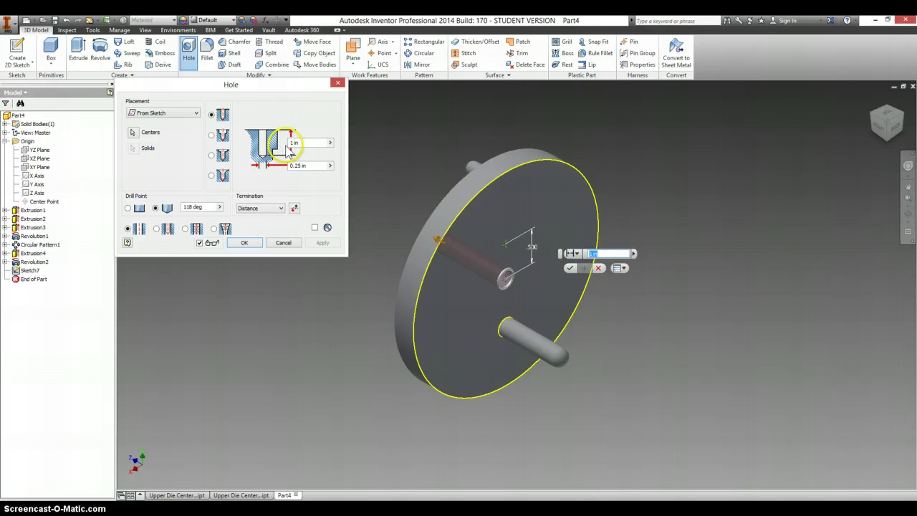
{"action": "left_click", "coordinate": [278, 209]}
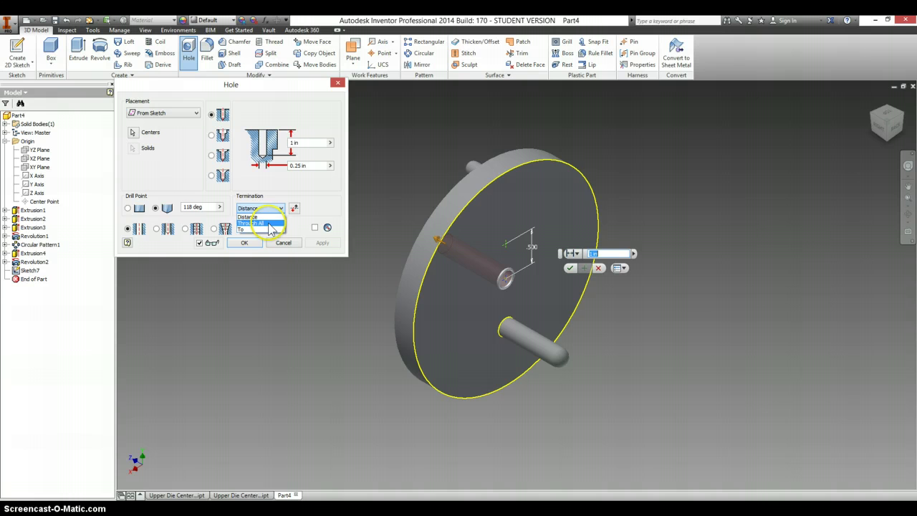
{"action": "left_click", "coordinate": [247, 225]}
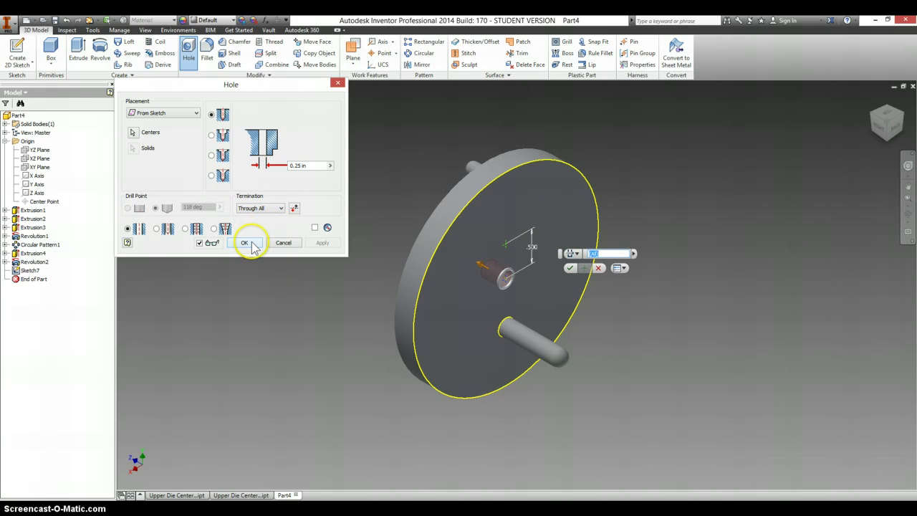
{"action": "left_click", "coordinate": [245, 243]}
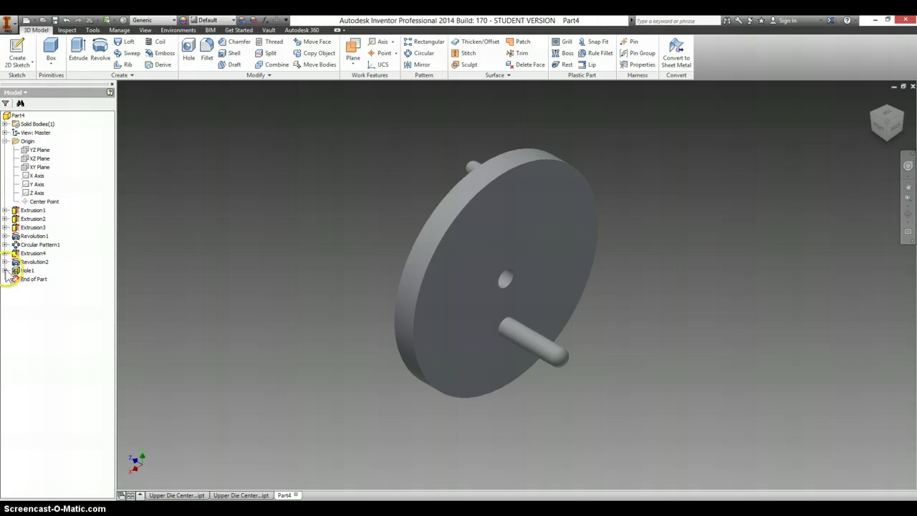
Make Sketch7 visible again and start a new hole on its point.
{"action": "right_click", "coordinate": [32, 279]}
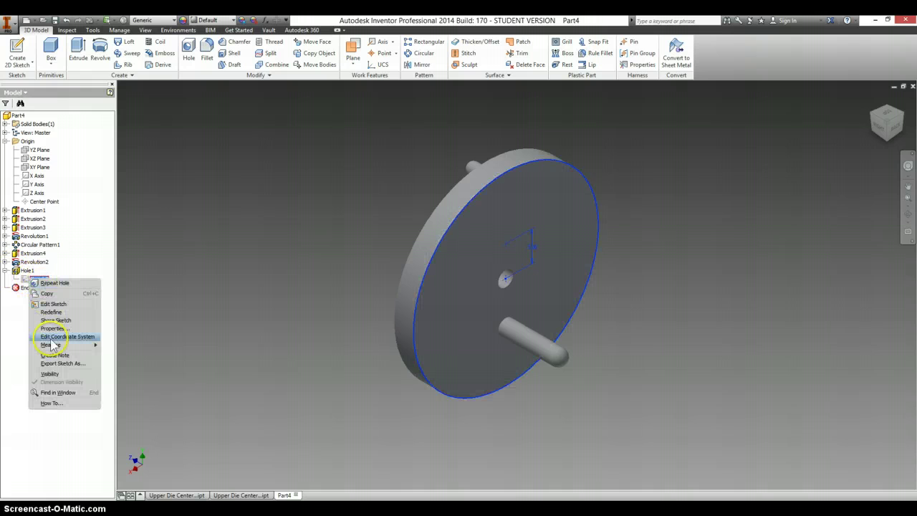
{"action": "left_click", "coordinate": [50, 374]}
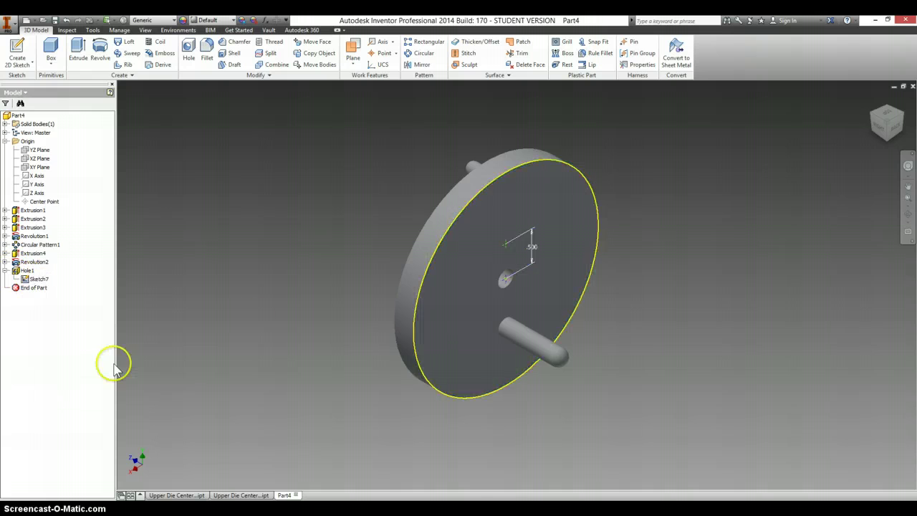
{"action": "left_click", "coordinate": [518, 237]}
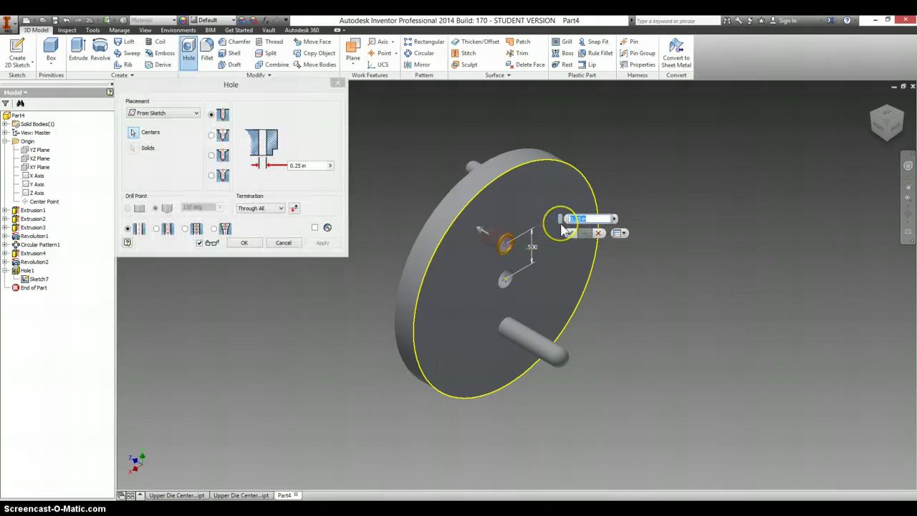
{"action": "key", "text": "alt+Tab"}
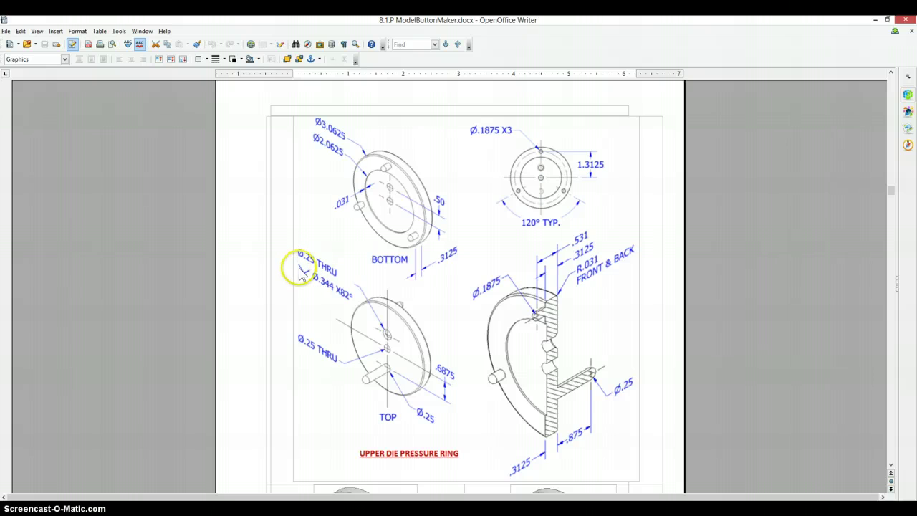
{"action": "key", "text": "alt+Tab"}
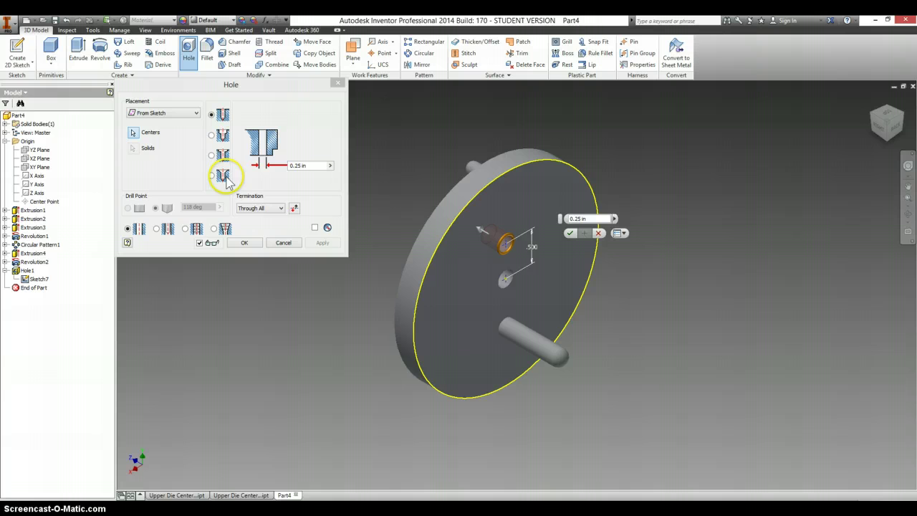
{"action": "left_click", "coordinate": [213, 175]}
Make the hole a .344 in, 82 deg countersink, 0.25 in through all, and create it.
{"action": "left_click", "coordinate": [211, 155]}
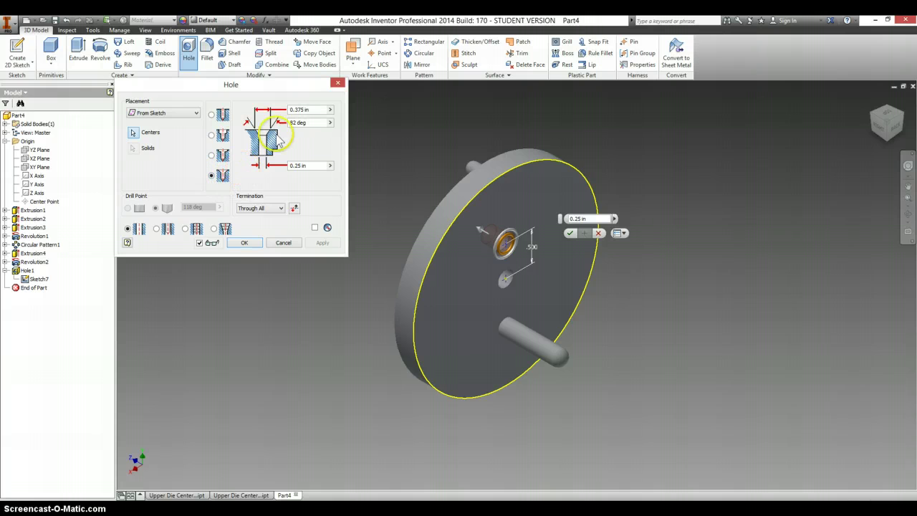
{"action": "key", "text": "alt+Tab"}
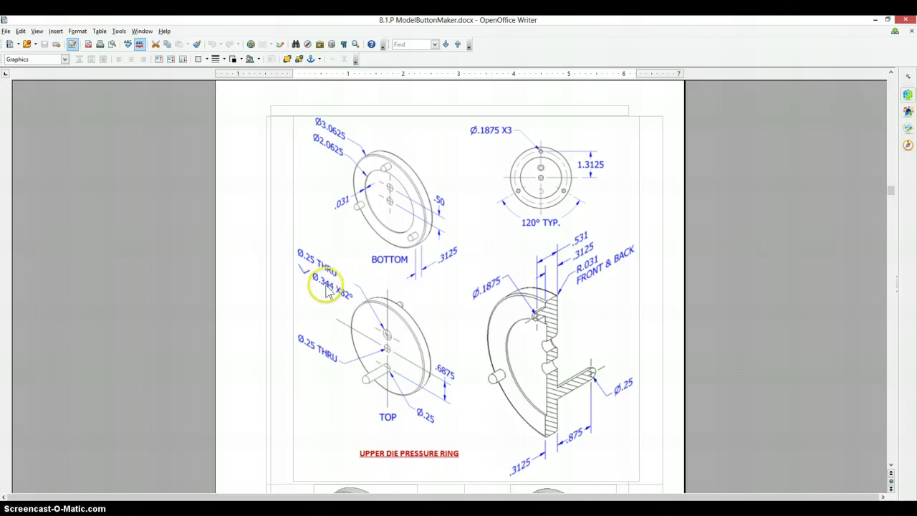
{"action": "key", "text": "alt+Tab"}
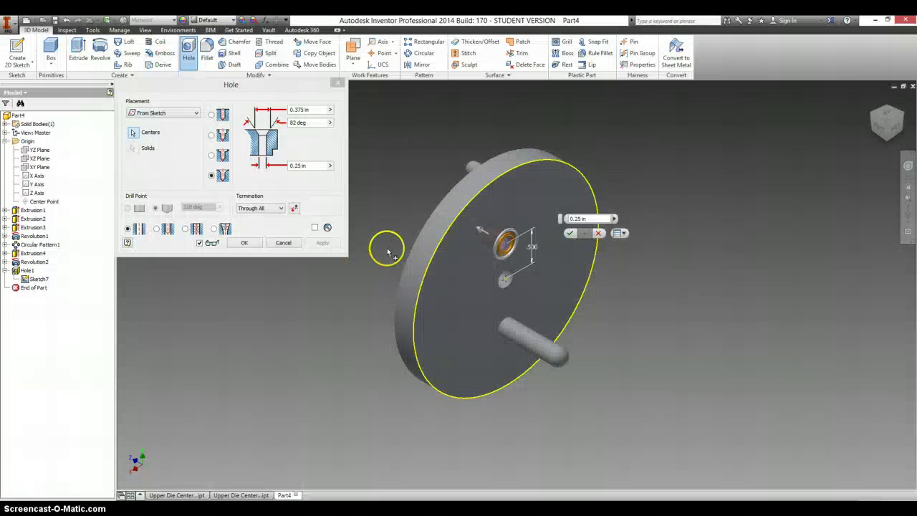
{"action": "left_click", "coordinate": [317, 109]}
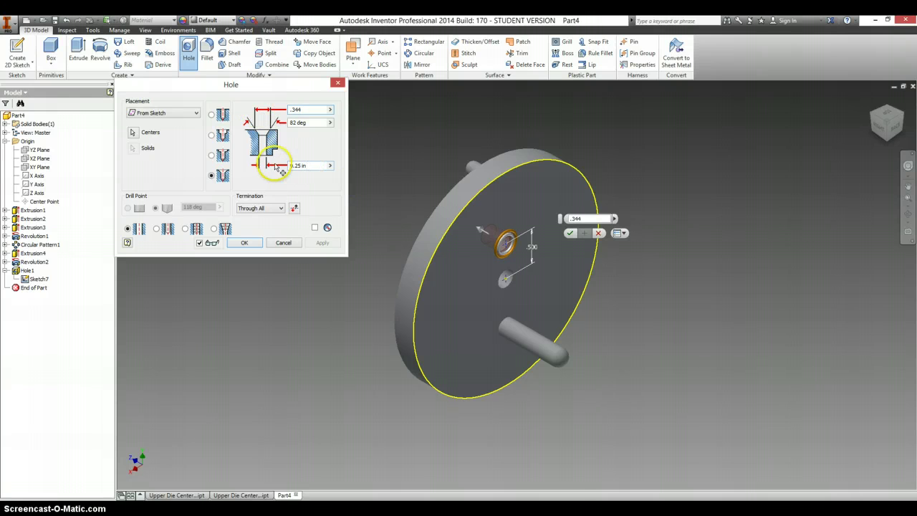
{"action": "key", "text": "alt+Tab"}
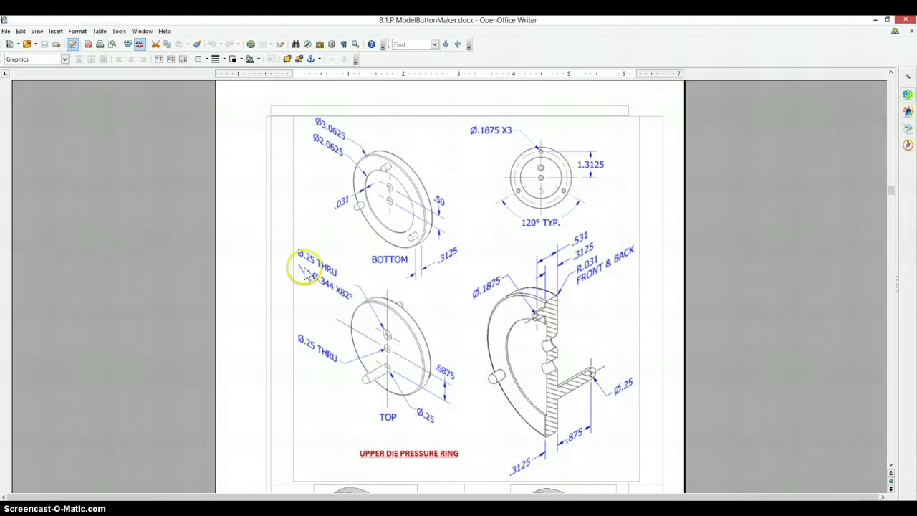
{"action": "key", "text": "alt+Tab"}
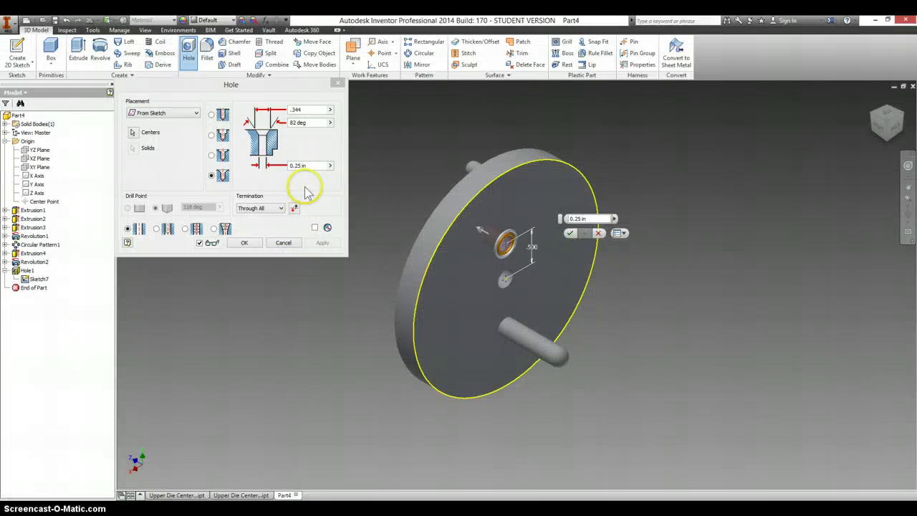
{"action": "left_click", "coordinate": [244, 242]}
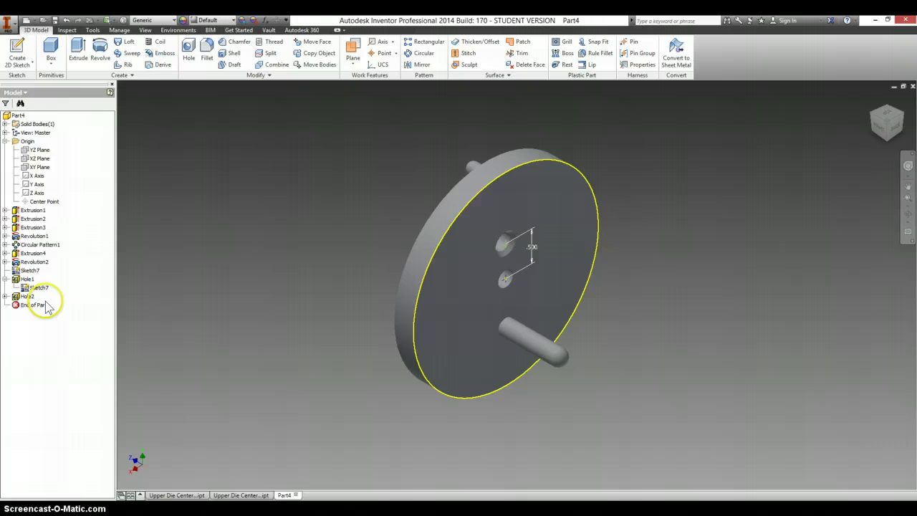
Hide the hole sketch Sketch7.
{"action": "right_click", "coordinate": [36, 287]}
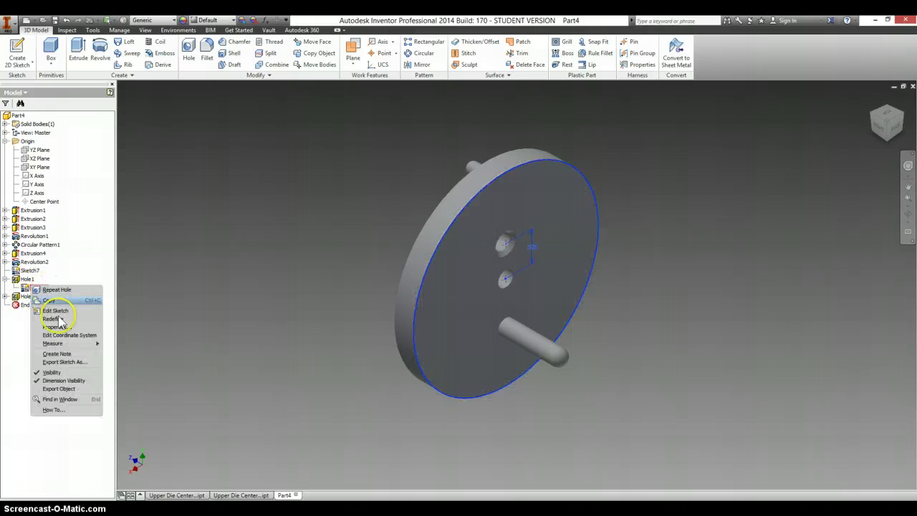
{"action": "left_click", "coordinate": [66, 372]}
{"action": "key", "text": "alt+Tab"}
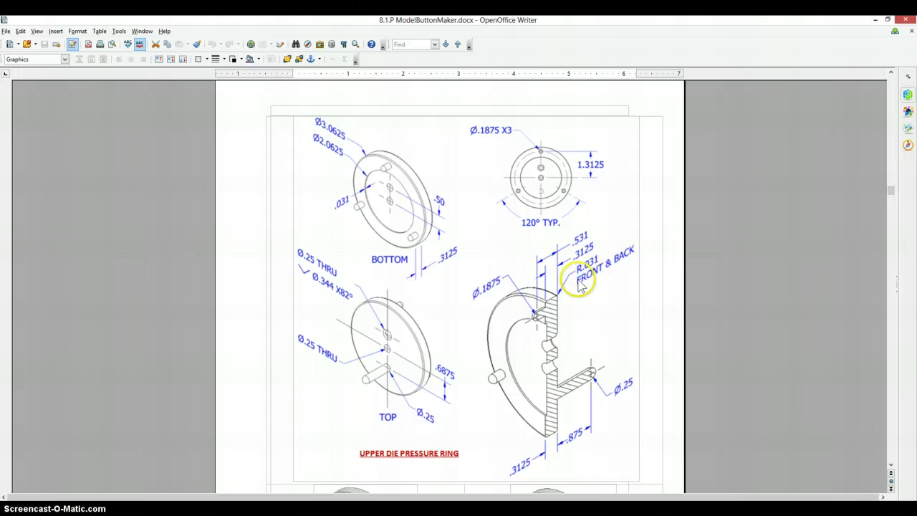
{"action": "key", "text": "alt+Tab"}
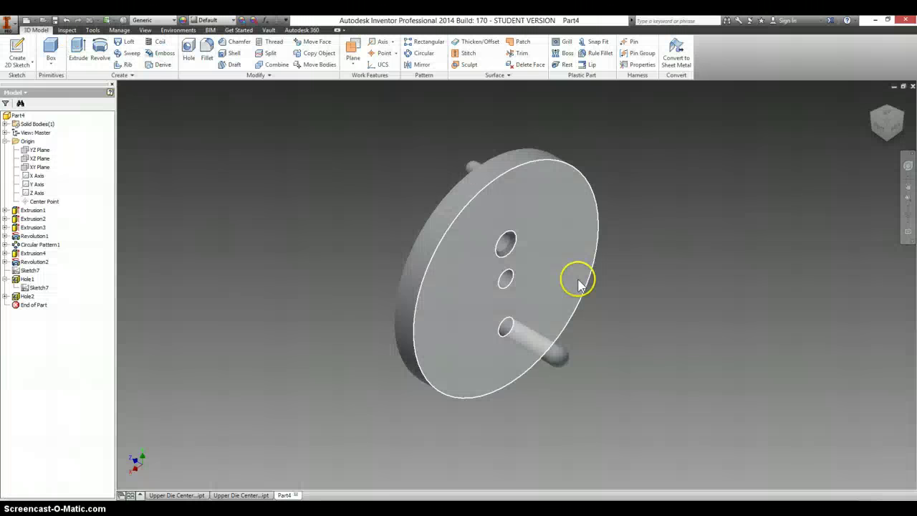
Fillet the front and rear rim edges of the disc with a .031 radius.
{"action": "left_click", "coordinate": [209, 48]}
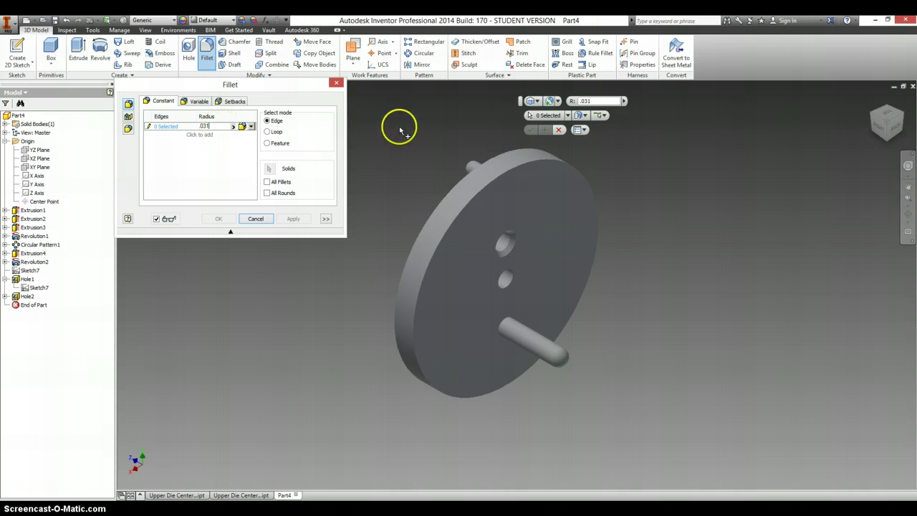
{"action": "left_click", "coordinate": [460, 186]}
{"action": "left_click", "coordinate": [455, 177]}
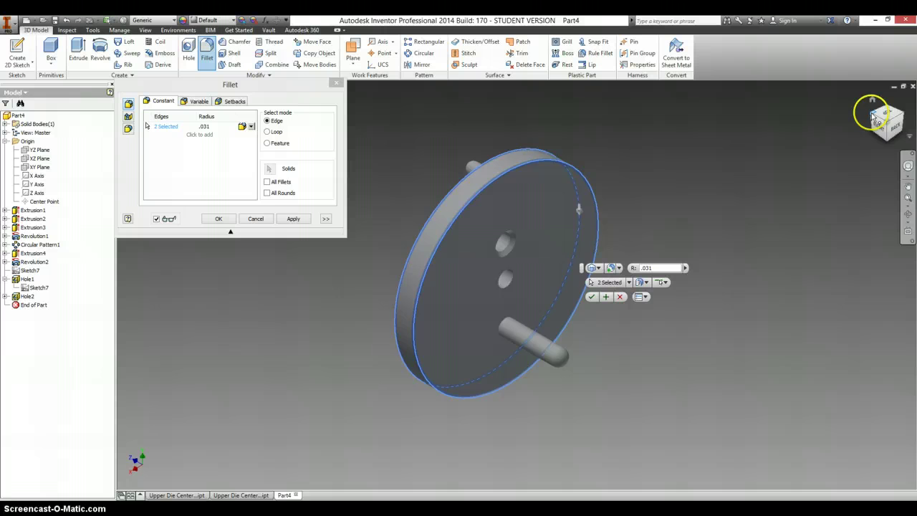
{"action": "left_click_drag", "start_coordinate": [873, 118], "coordinate": [854, 127]}
{"action": "key", "text": "F6"}
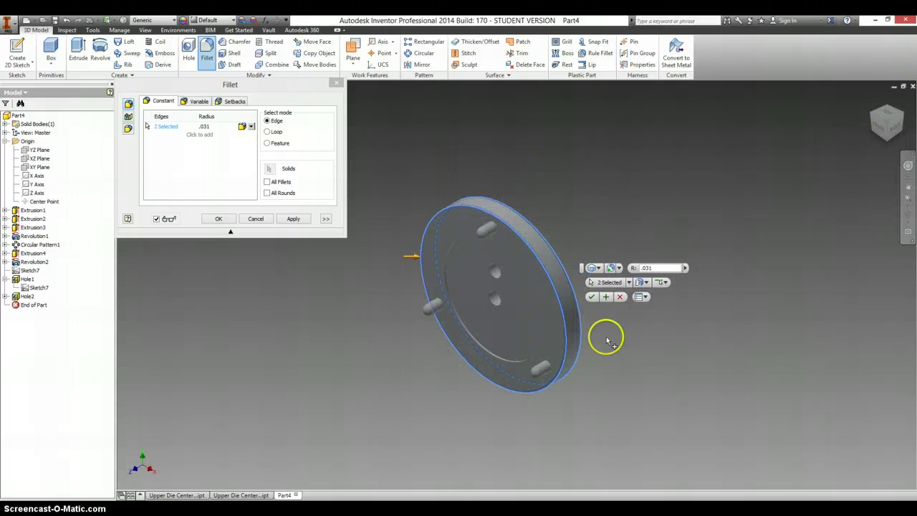
{"action": "left_click", "coordinate": [290, 219]}
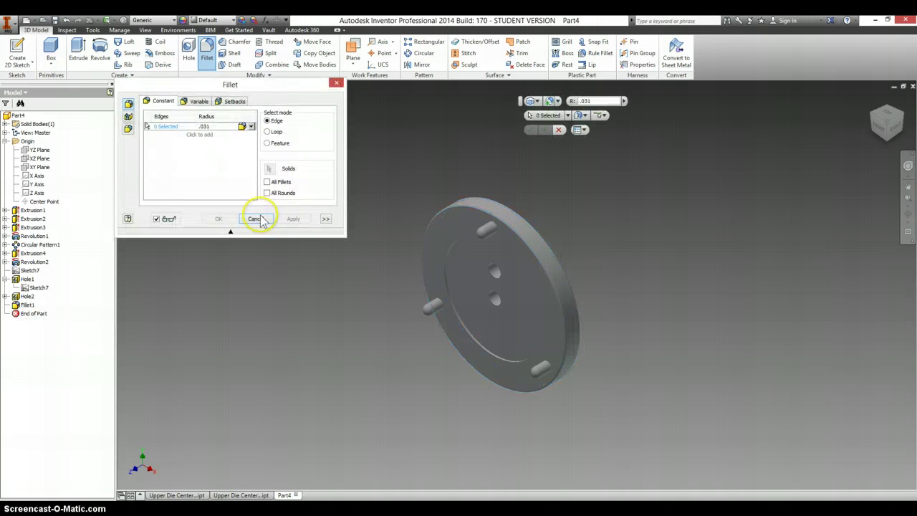
{"action": "left_click", "coordinate": [336, 85]}
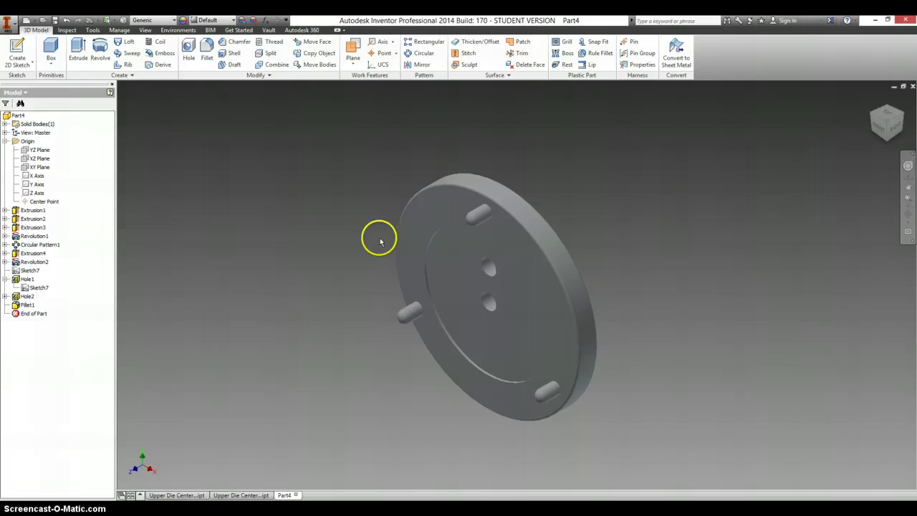
{"action": "key", "text": "alt+Tab"}
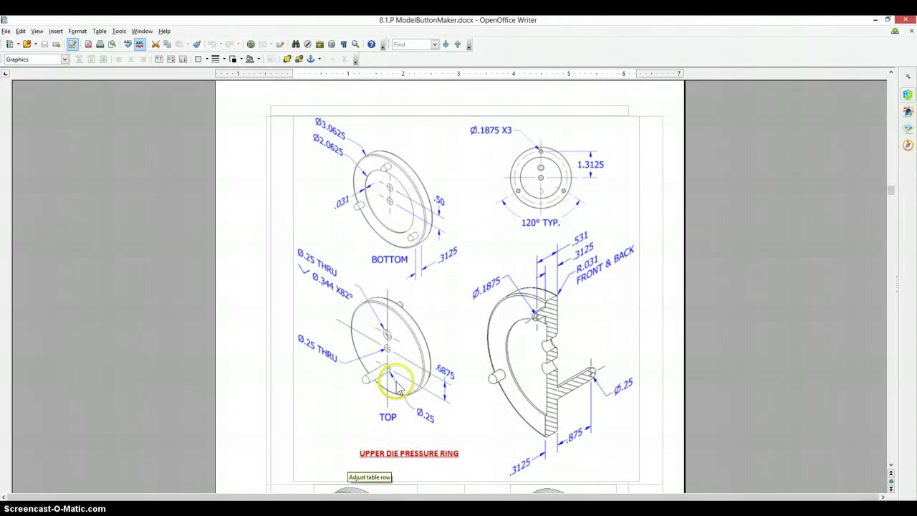
Check the parts list, then open the iProperties of Part4.
{"action": "scroll", "coordinate": [396, 383], "scroll_direction": "up", "scroll_amount": 5}
{"action": "scroll", "coordinate": [396, 383], "scroll_direction": "down", "scroll_amount": 15}
{"action": "scroll", "coordinate": [396, 383], "scroll_direction": "up", "scroll_amount": 5}
{"action": "scroll", "coordinate": [399, 388], "scroll_direction": "up", "scroll_amount": 8}
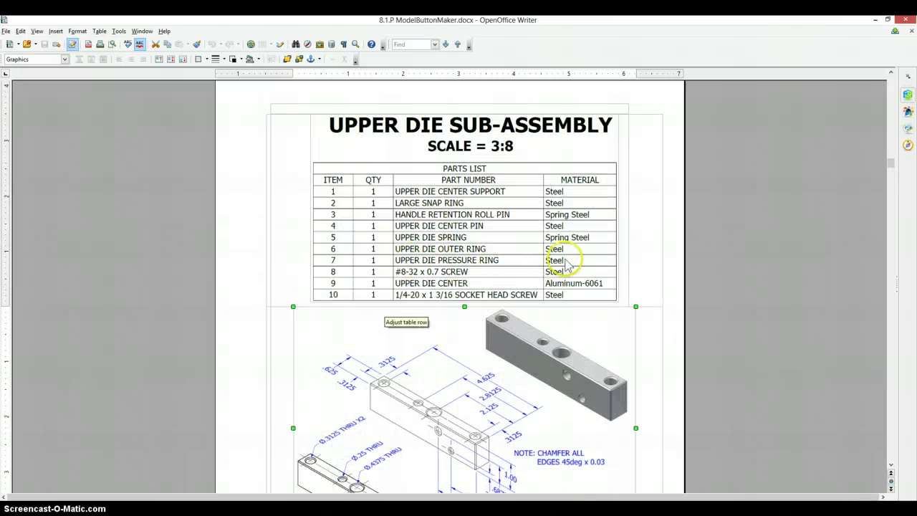
{"action": "key", "text": "alt+Tab"}
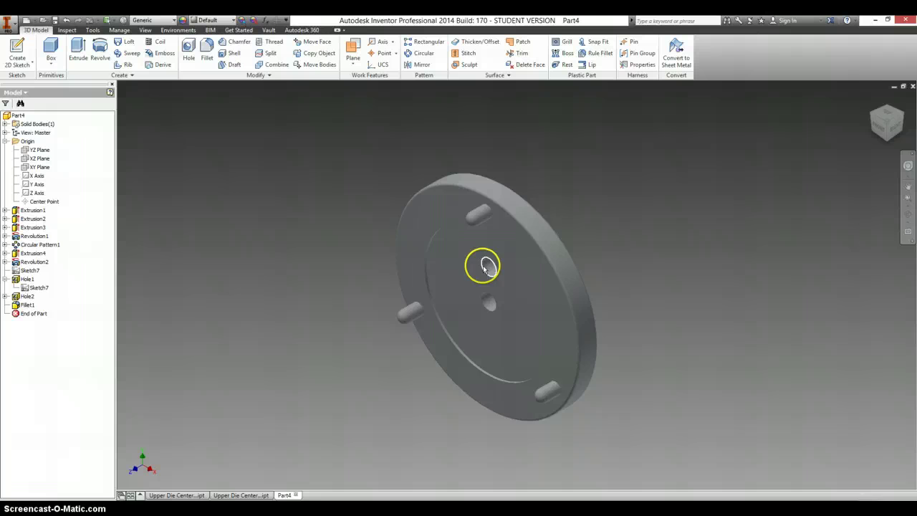
{"action": "left_click", "coordinate": [17, 116]}
{"action": "right_click", "coordinate": [18, 119]}
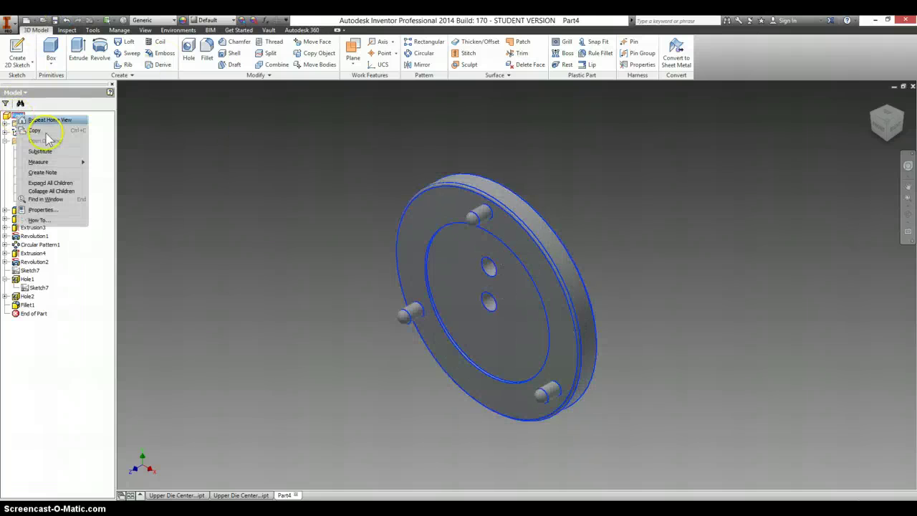
{"action": "left_click", "coordinate": [63, 207]}
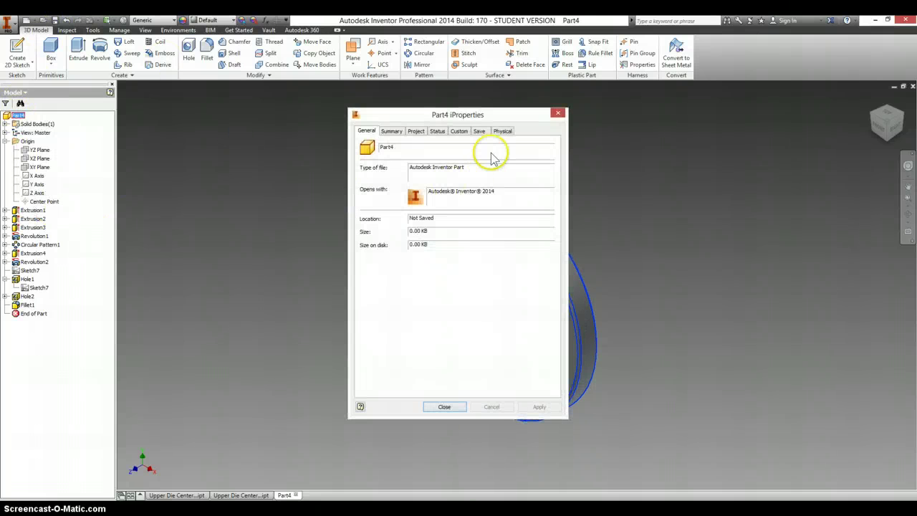
Set the part material to Steel on the Physical tab.
{"action": "left_click", "coordinate": [503, 131]}
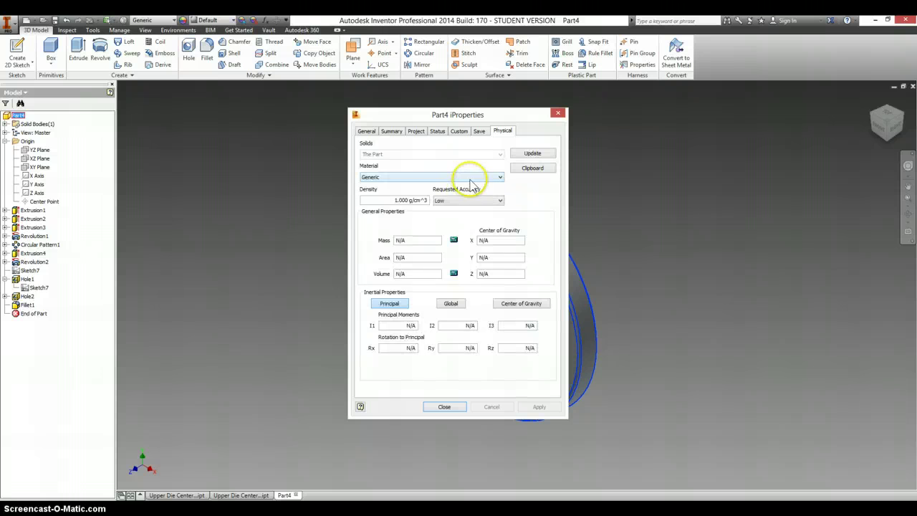
{"action": "left_click", "coordinate": [469, 177]}
{"action": "scroll", "coordinate": [446, 298], "scroll_direction": "down", "scroll_amount": 4}
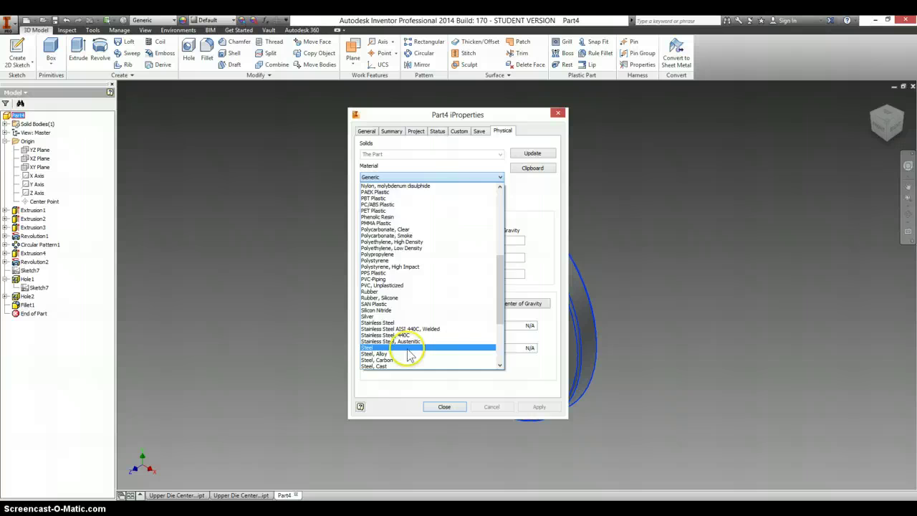
{"action": "left_click", "coordinate": [409, 348]}
{"action": "left_click", "coordinate": [445, 408]}
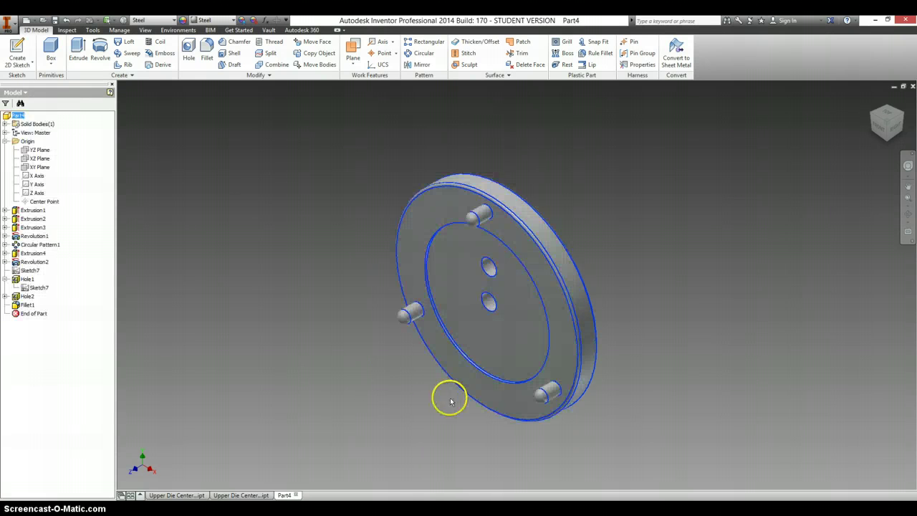
Save the part under the file name 'Upper Die Pressure Ring'.
{"action": "left_click", "coordinate": [56, 21]}
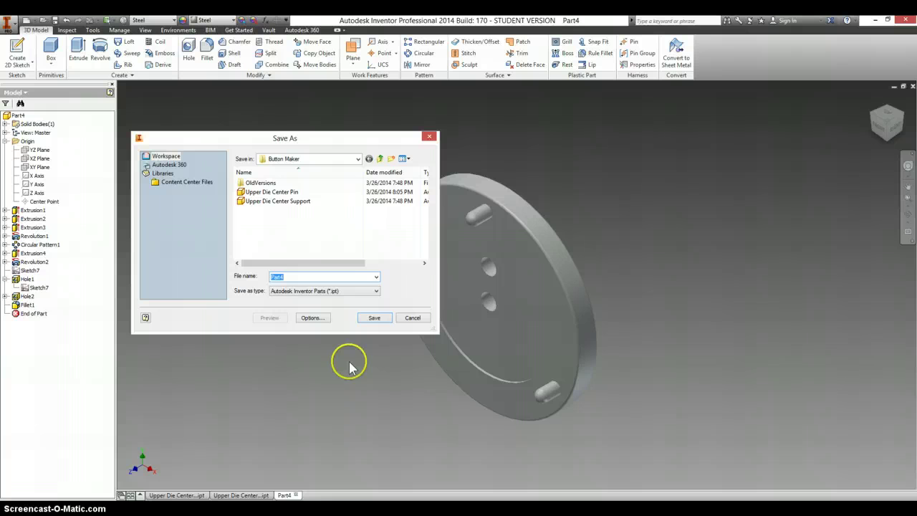
{"action": "type", "text": "Upper"}
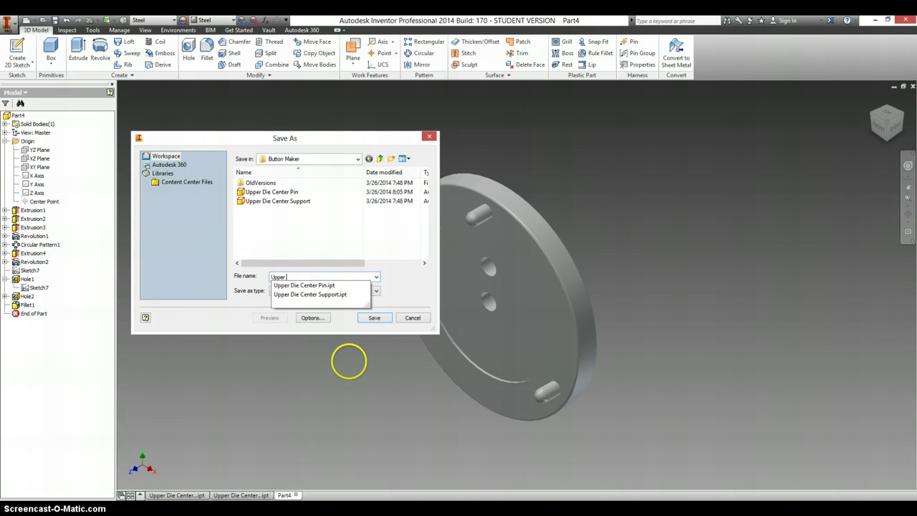
{"action": "type", "text": " Die Pressure Ring"}
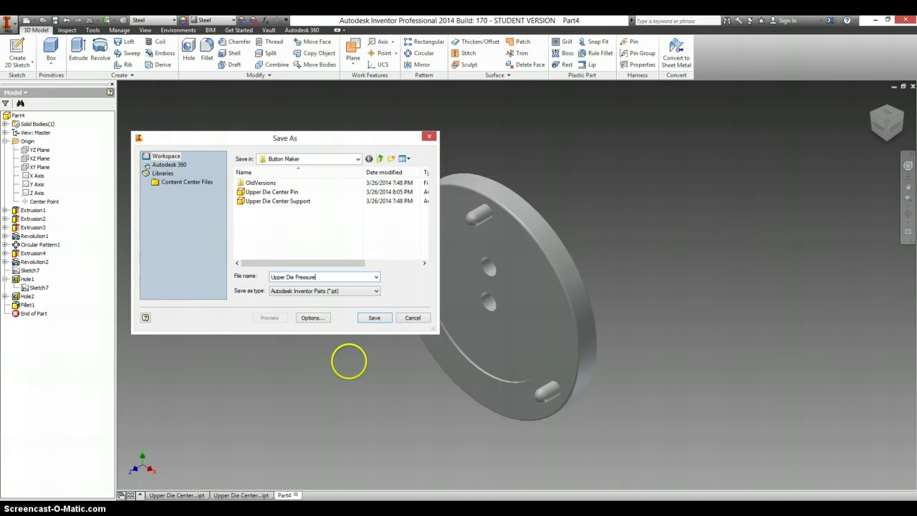